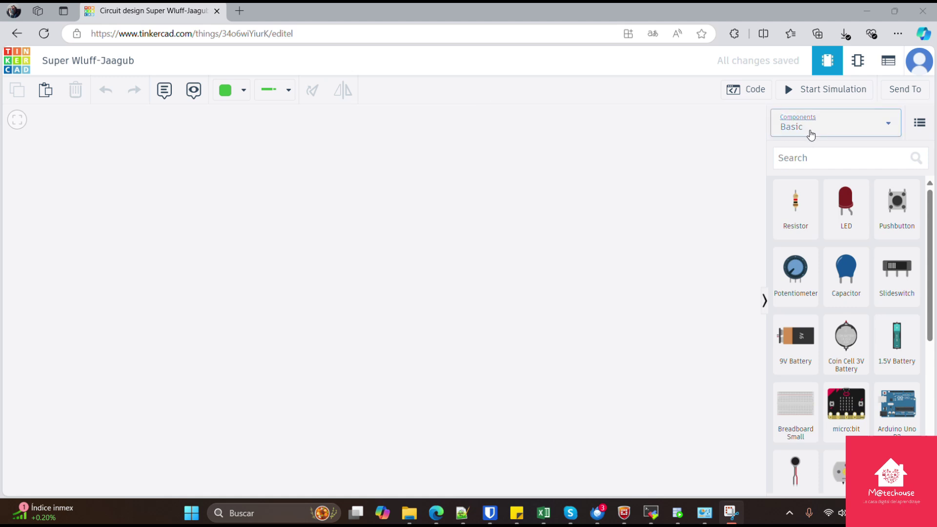
Step: Search the components for "BREAD" and place a full-size Breadboard in the middle of the workspace
{"action": "left_click", "coordinate": [838, 153]}
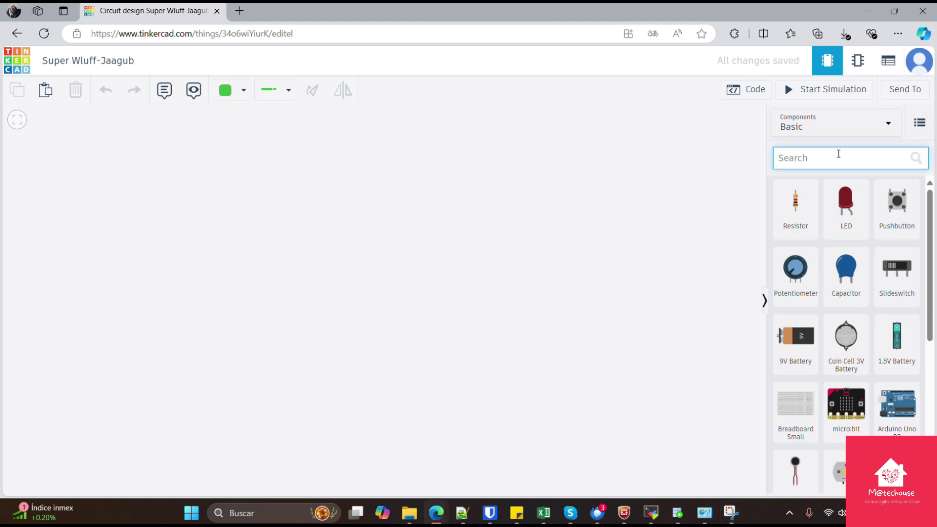
{"action": "type", "text": "BREAD"}
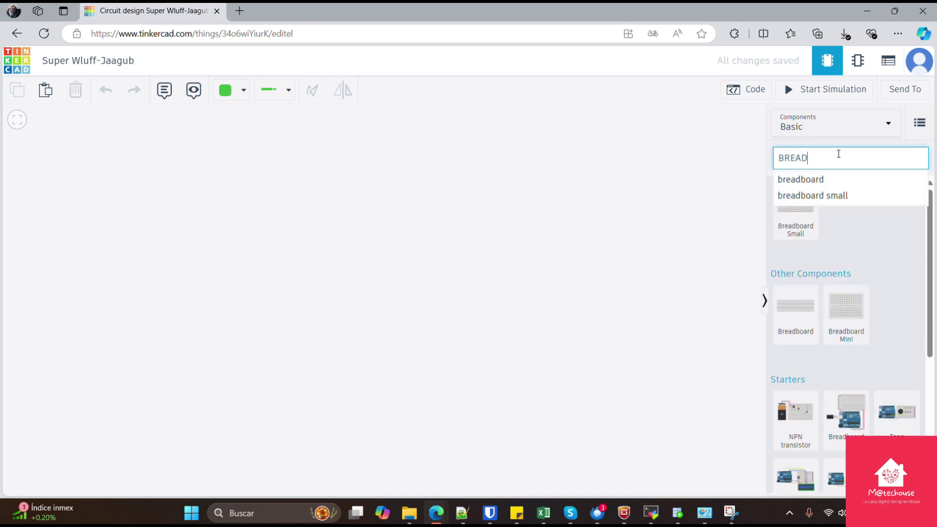
{"action": "left_click", "coordinate": [875, 232]}
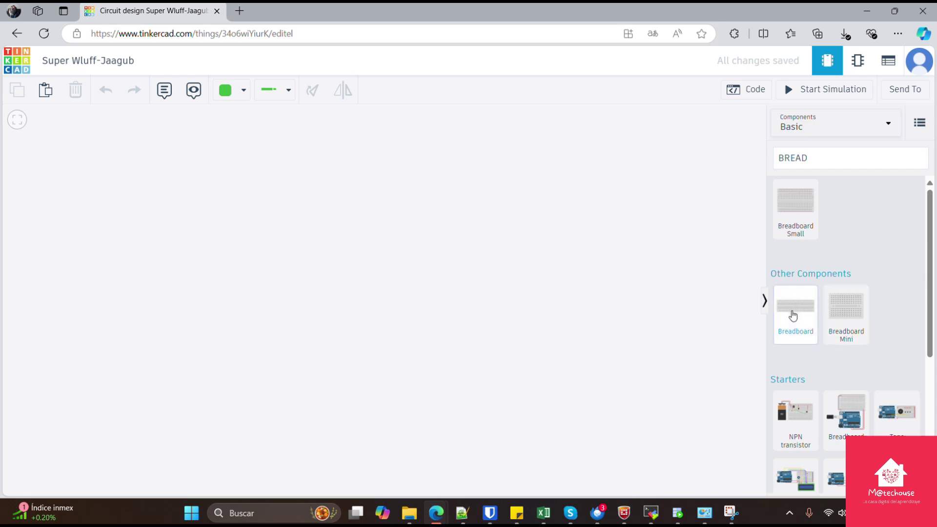
{"action": "left_click_drag", "start_coordinate": [793, 317], "coordinate": [411, 269]}
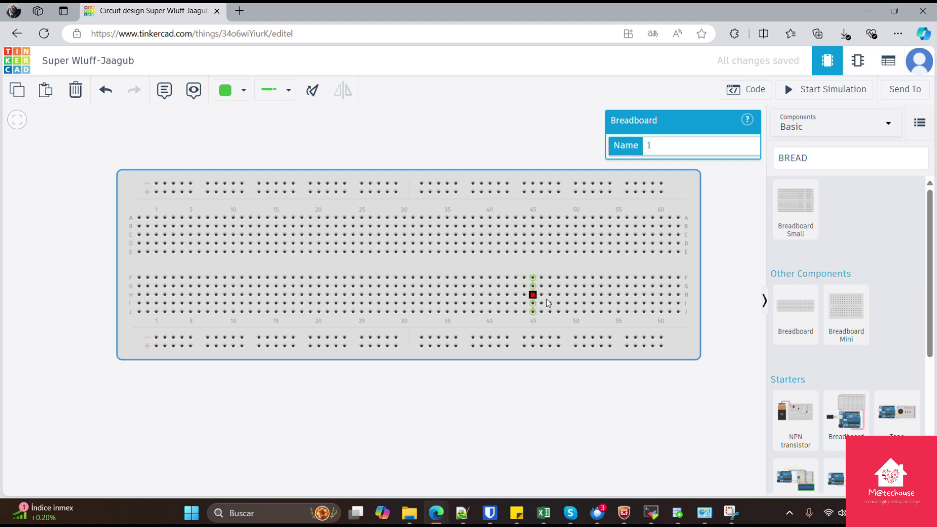
Step: Search the components for "ARDU" and place an Arduino Uno R3 in the workspace near the breadboard's lower edge
{"action": "scroll", "coordinate": [822, 377], "scroll_direction": "down", "scroll_amount": 2}
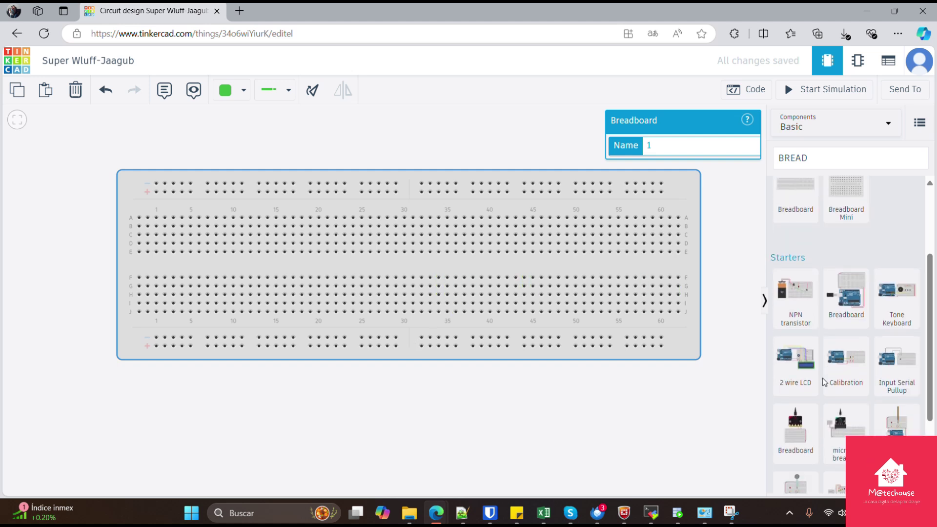
{"action": "scroll", "coordinate": [825, 381], "scroll_direction": "up", "scroll_amount": 2}
{"action": "double_click", "coordinate": [830, 159]}
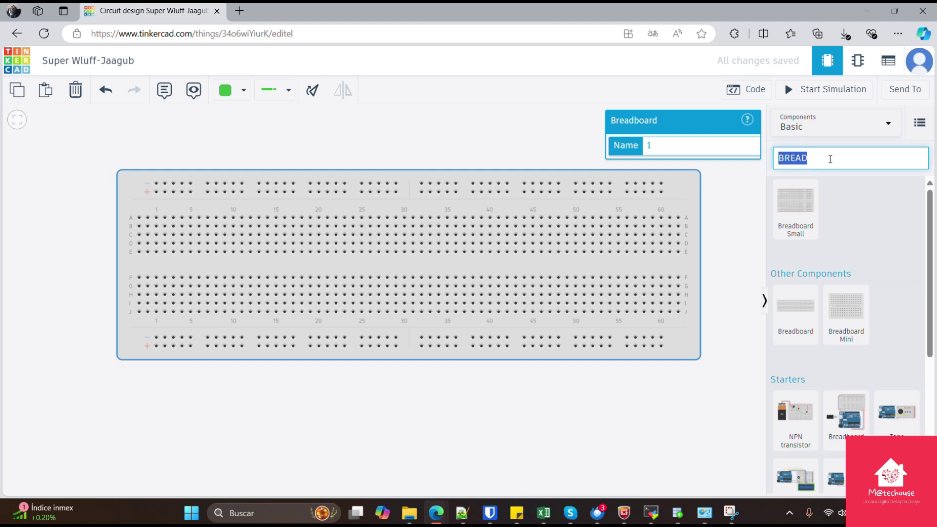
{"action": "type", "text": "ARDU"}
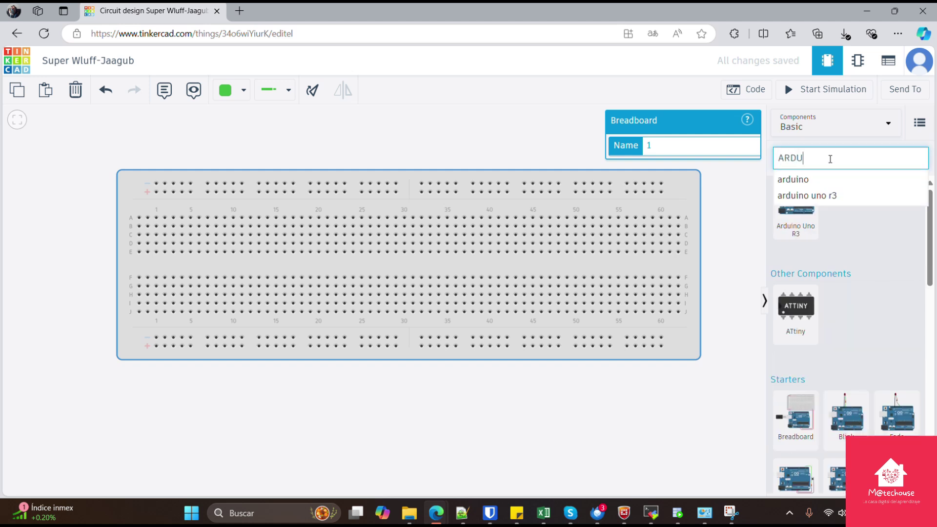
{"action": "left_click_drag", "start_coordinate": [800, 214], "coordinate": [380, 427]}
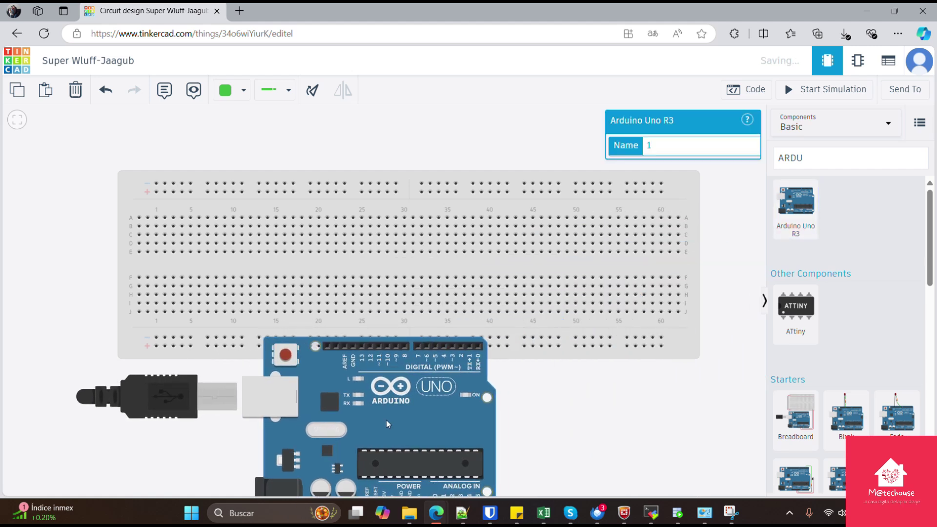
Step: Separate the parts so the breadboard sits above and the Arduino Uno lies clear of it to the lower left
{"action": "scroll", "coordinate": [522, 356], "scroll_direction": "down", "scroll_amount": 3}
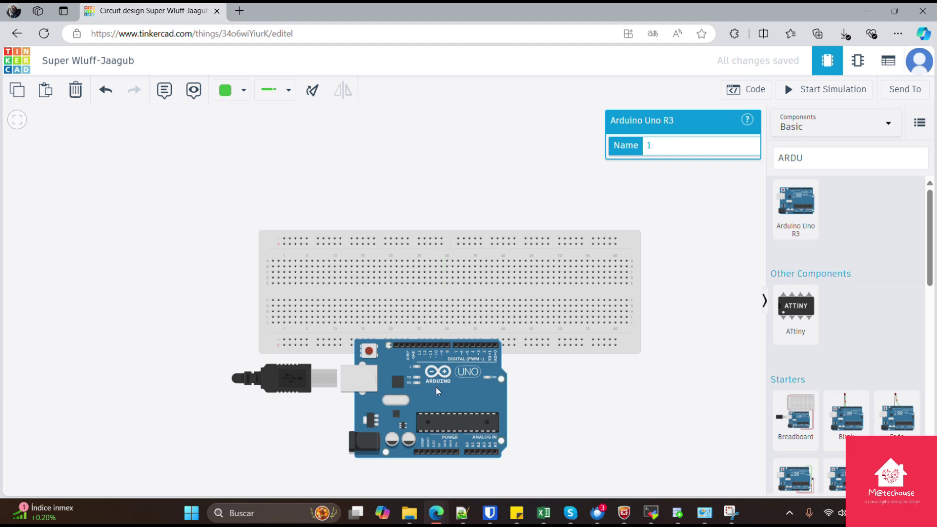
{"action": "left_click_drag", "start_coordinate": [437, 397], "coordinate": [370, 439]}
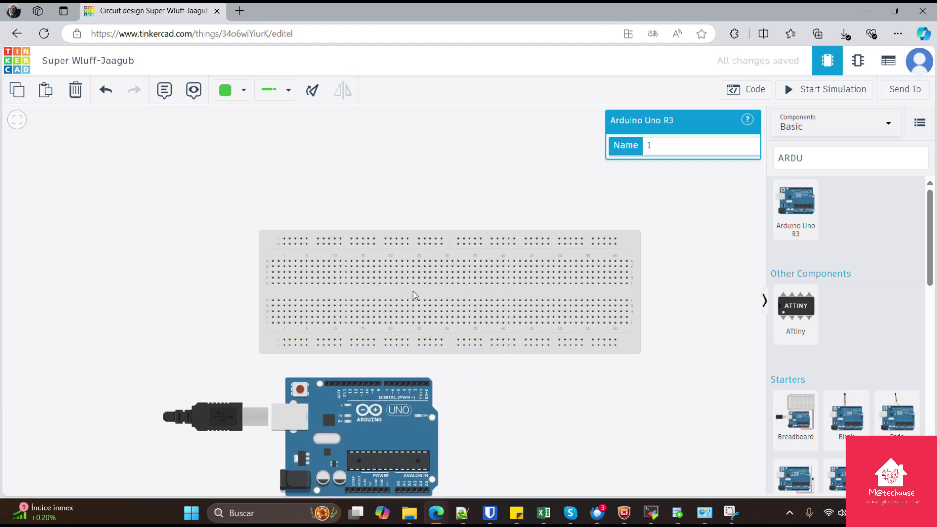
{"action": "left_click_drag", "start_coordinate": [413, 289], "coordinate": [397, 247]}
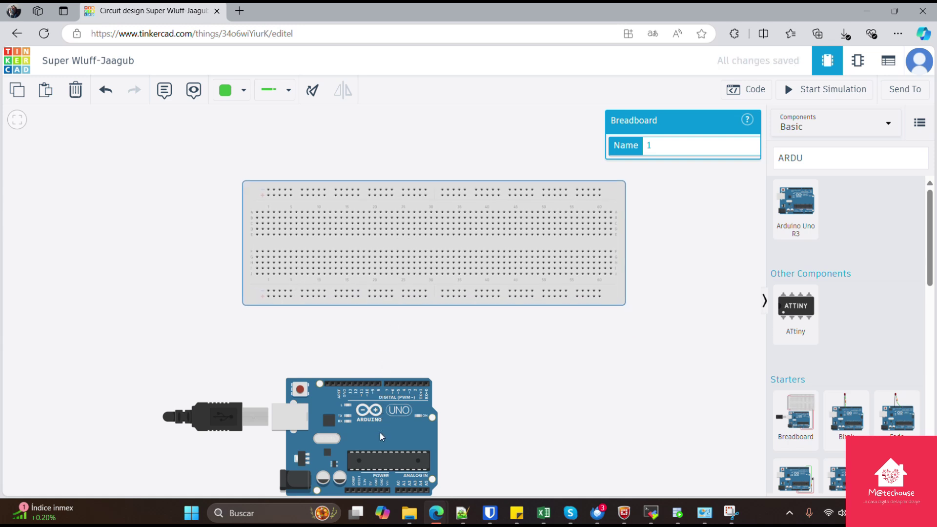
{"action": "left_click_drag", "start_coordinate": [380, 433], "coordinate": [260, 404]}
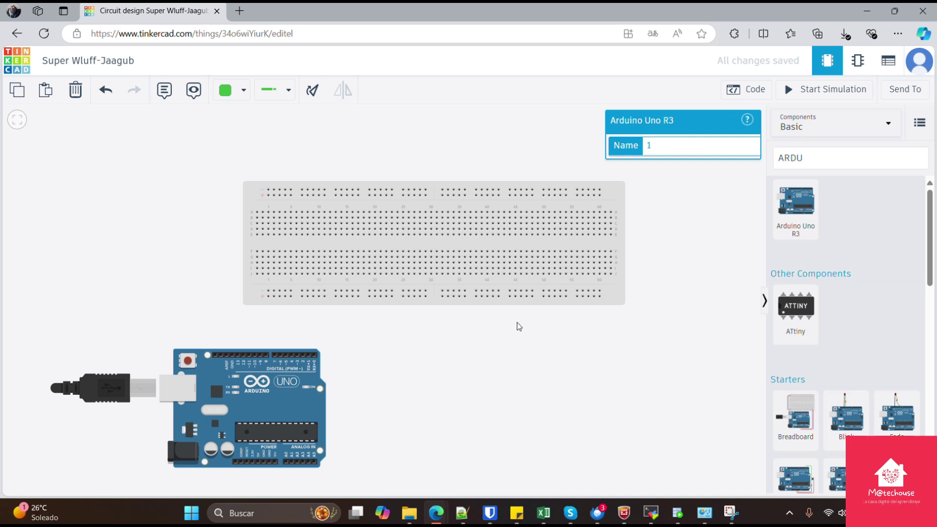
Step: Draw a red wire from the Arduino's 5V pin to the first hole of the breadboard's lower positive rail
{"action": "scroll", "coordinate": [374, 392], "scroll_direction": "up", "scroll_amount": 2}
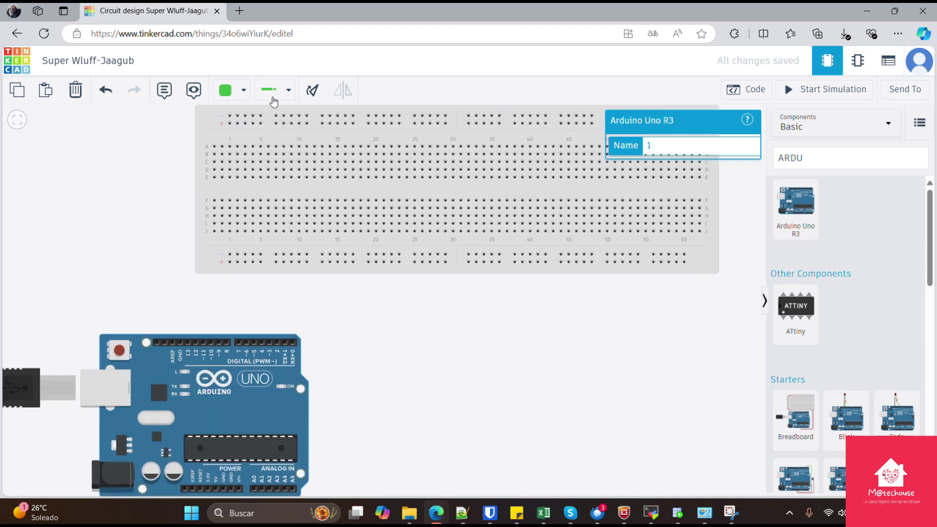
{"action": "left_click", "coordinate": [227, 95]}
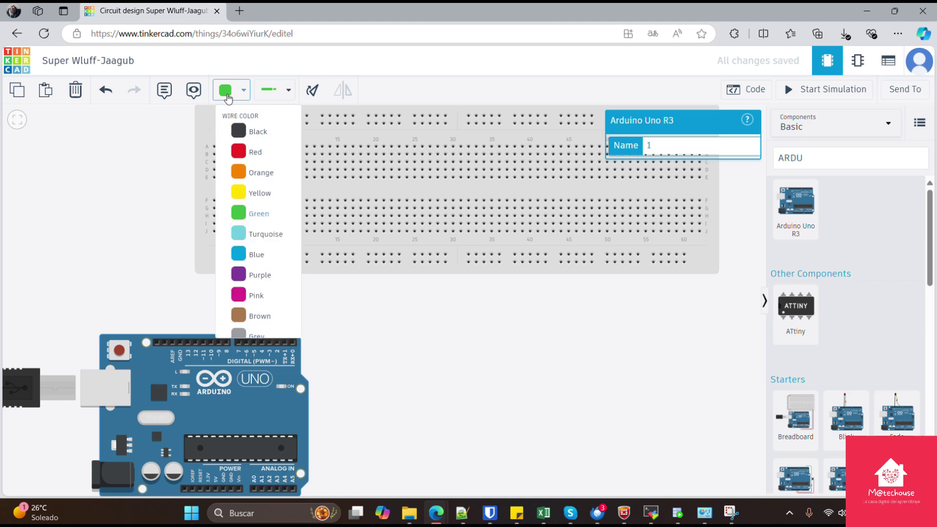
{"action": "left_click", "coordinate": [250, 152]}
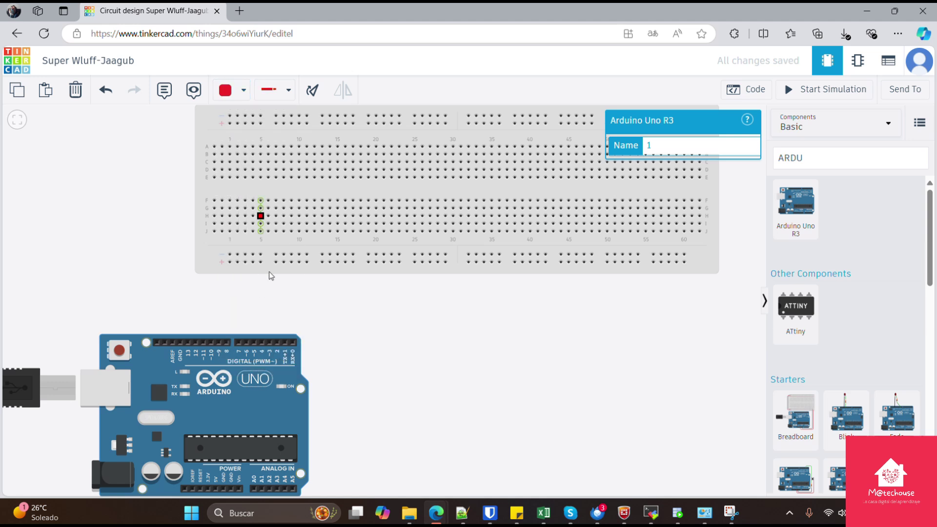
{"action": "left_click", "coordinate": [217, 488]}
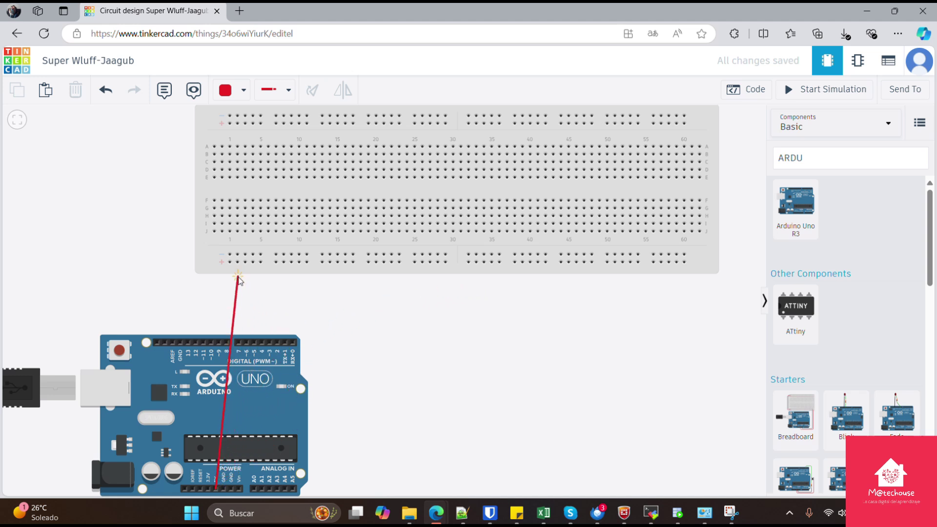
{"action": "left_click", "coordinate": [230, 263]}
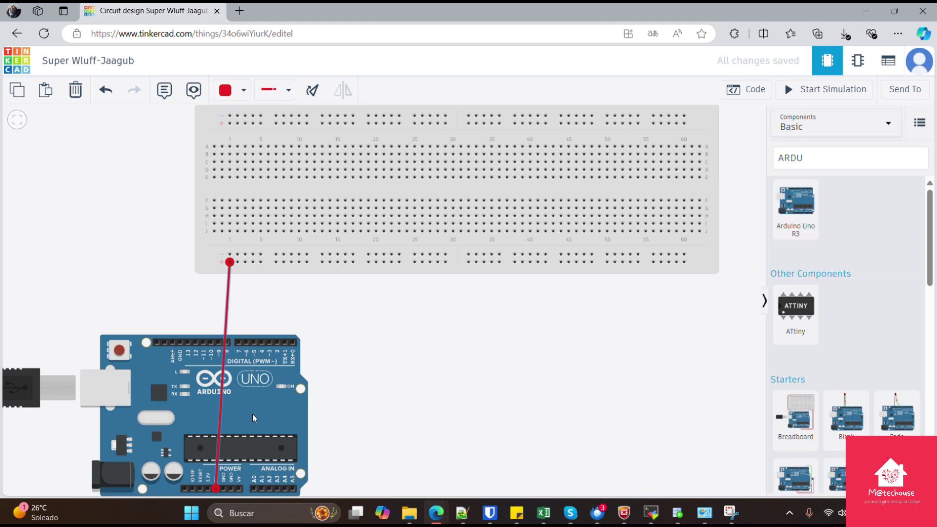
{"action": "left_click", "coordinate": [249, 100]}
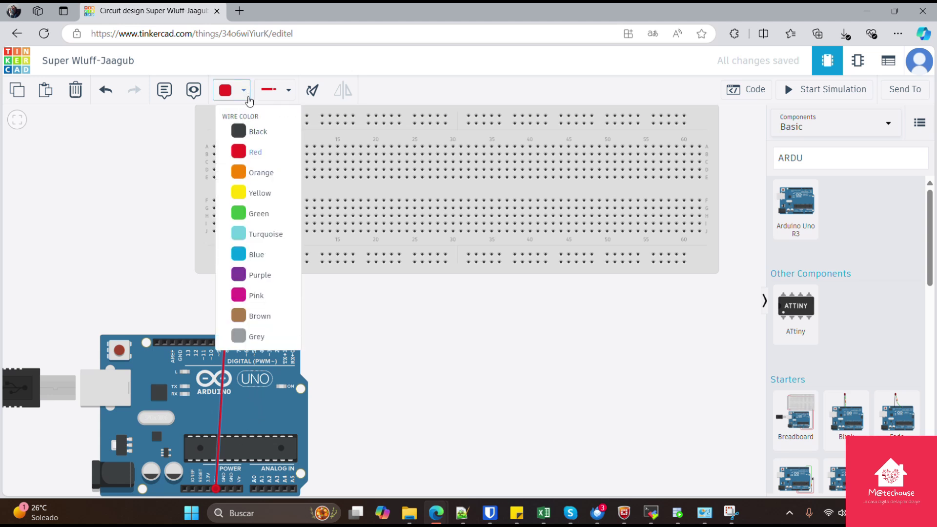
{"action": "left_click", "coordinate": [255, 131]}
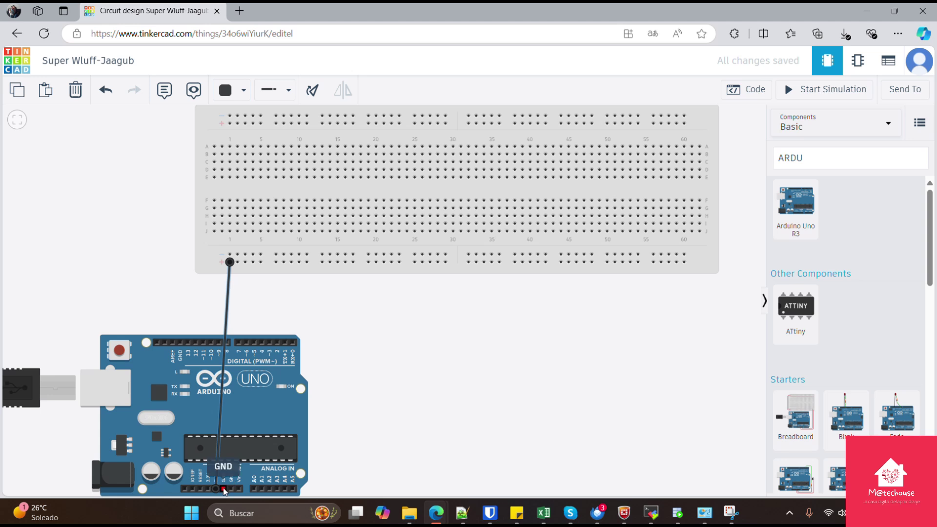
{"action": "left_click", "coordinate": [244, 90]}
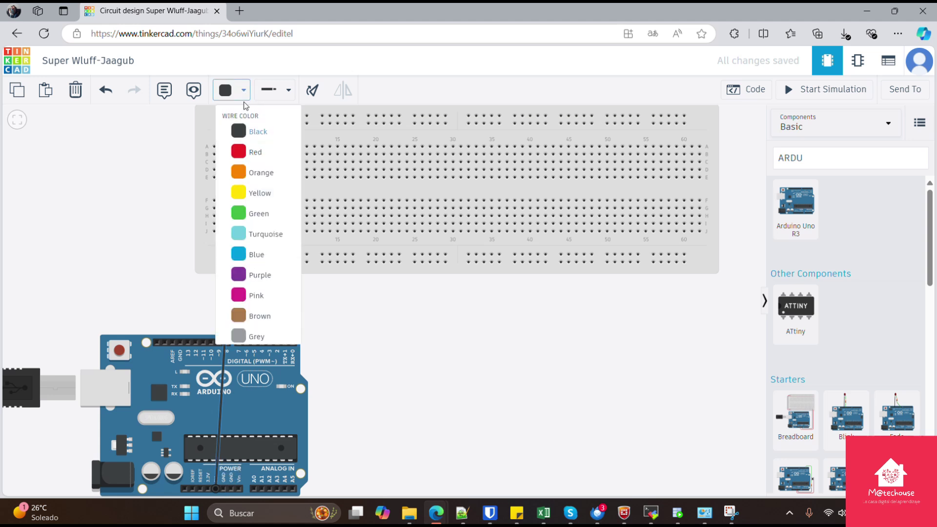
{"action": "left_click", "coordinate": [253, 154]}
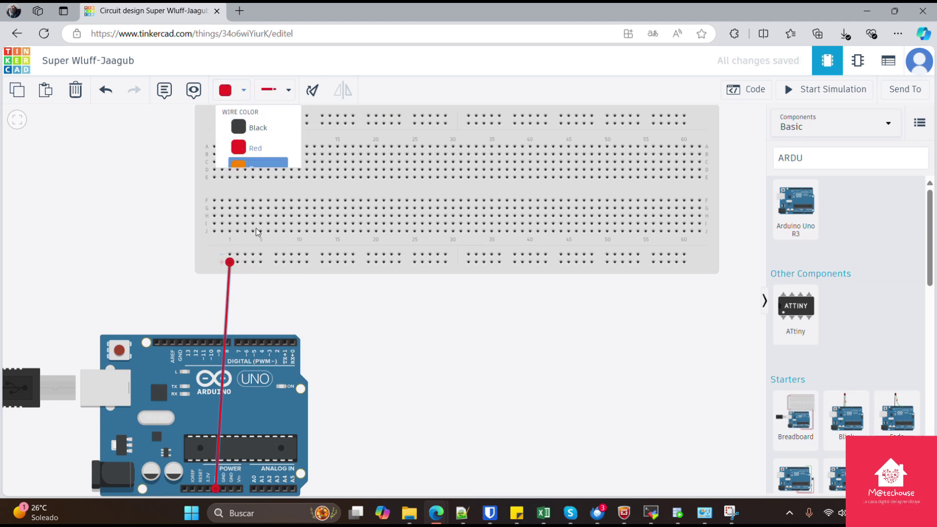
Step: Wire the Arduino's GND pin to the first hole of the breadboard's lower negative rail and color the wire black
{"action": "left_click", "coordinate": [223, 489]}
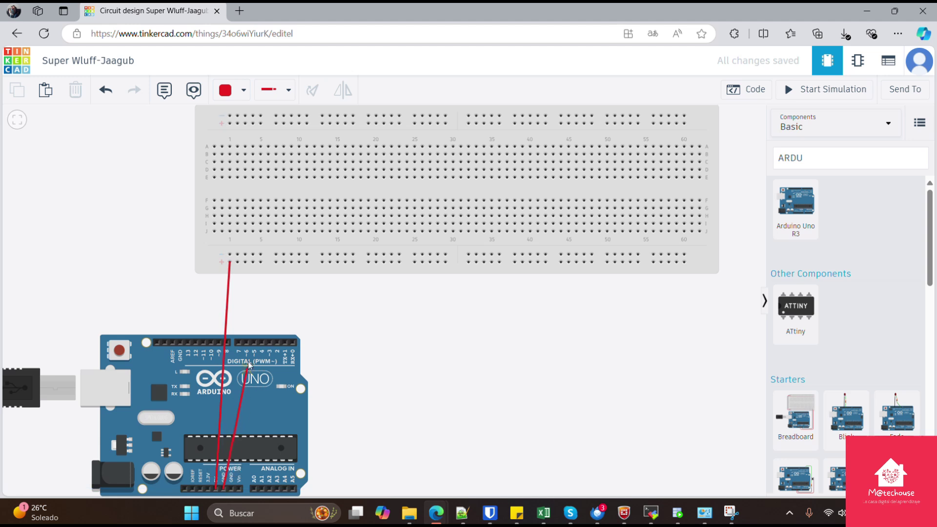
{"action": "left_click", "coordinate": [230, 254]}
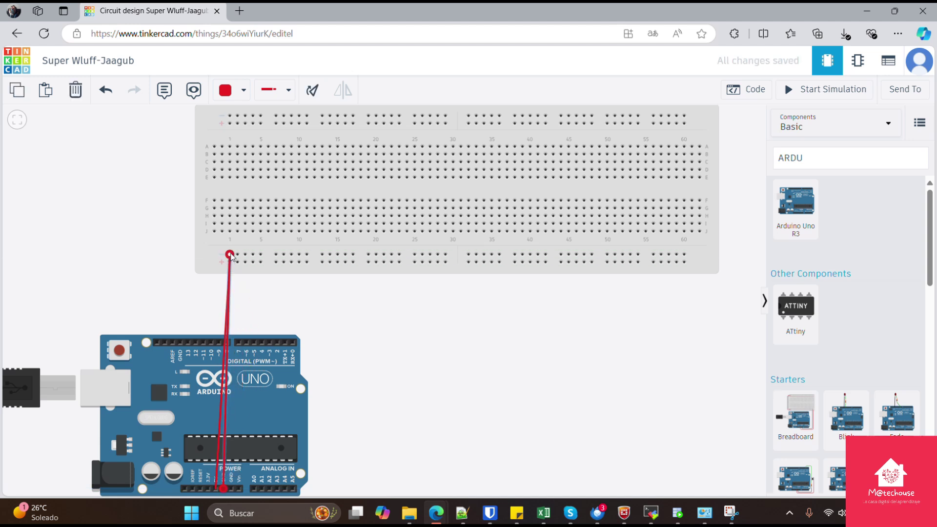
{"action": "left_click", "coordinate": [249, 91]}
{"action": "left_click", "coordinate": [258, 131]}
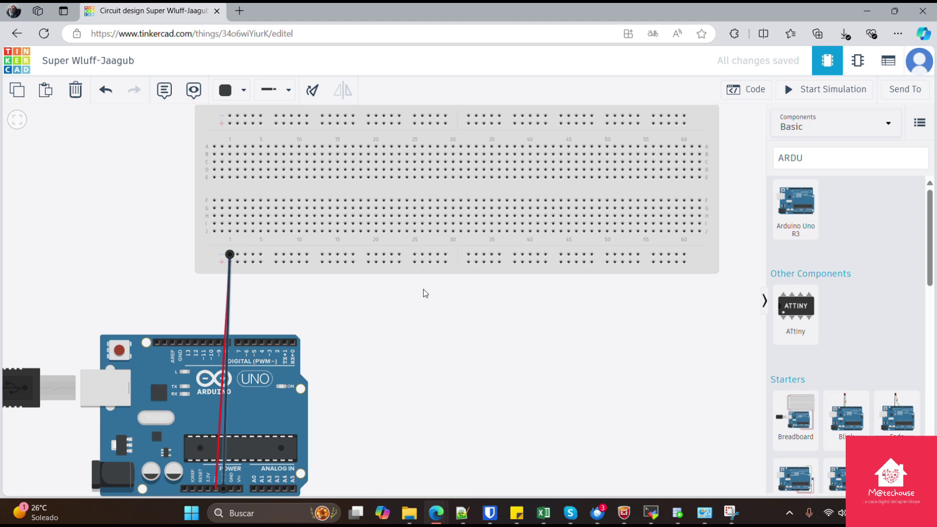
Step: Place a resistor at breadboard column 2 between row I and the lower negative rail, and set its resistance to 300 Ω
{"action": "scroll", "coordinate": [423, 289], "scroll_direction": "down", "scroll_amount": 1}
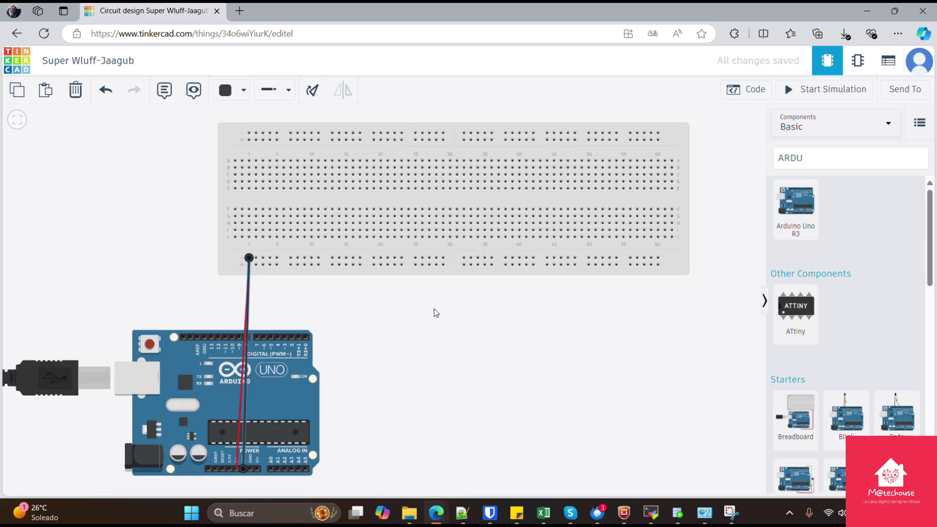
{"action": "scroll", "coordinate": [435, 309], "scroll_direction": "up", "scroll_amount": 1}
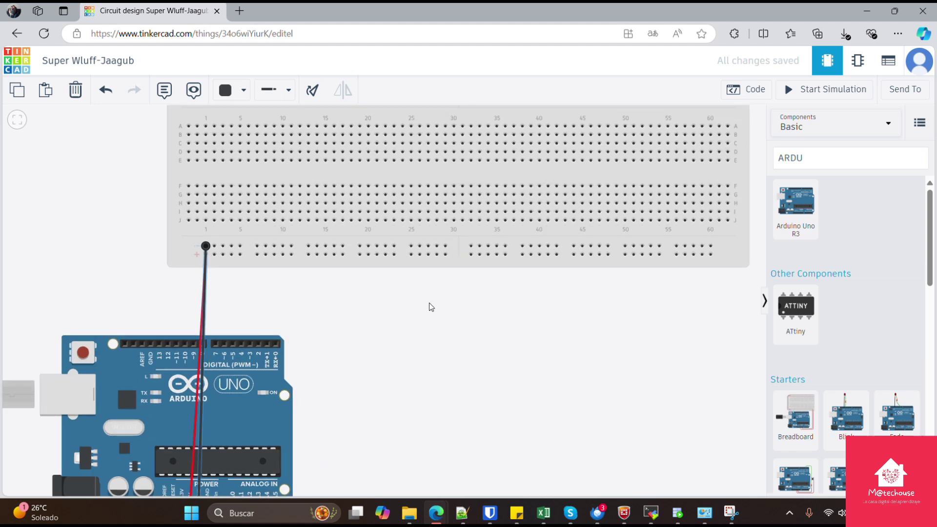
{"action": "left_click_drag", "start_coordinate": [429, 302], "coordinate": [428, 357]}
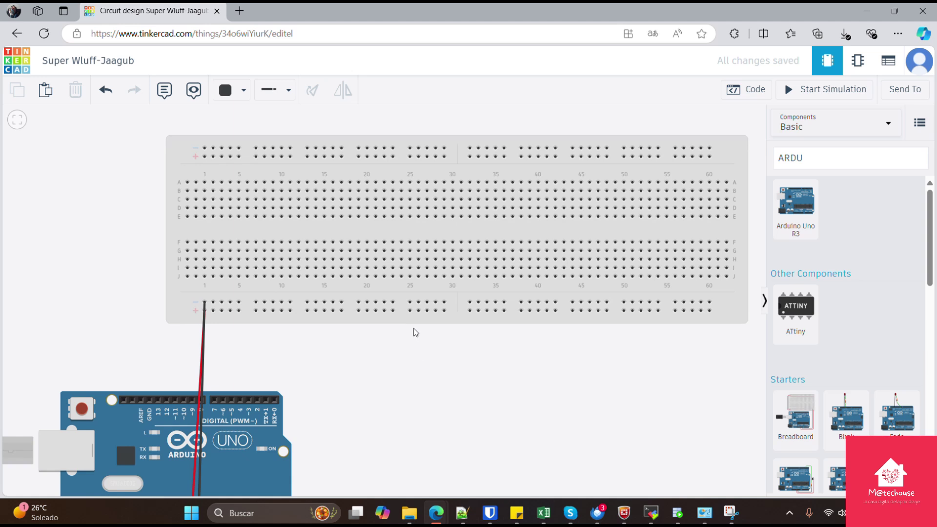
{"action": "left_click", "coordinate": [878, 125]}
{"action": "left_click", "coordinate": [840, 144]}
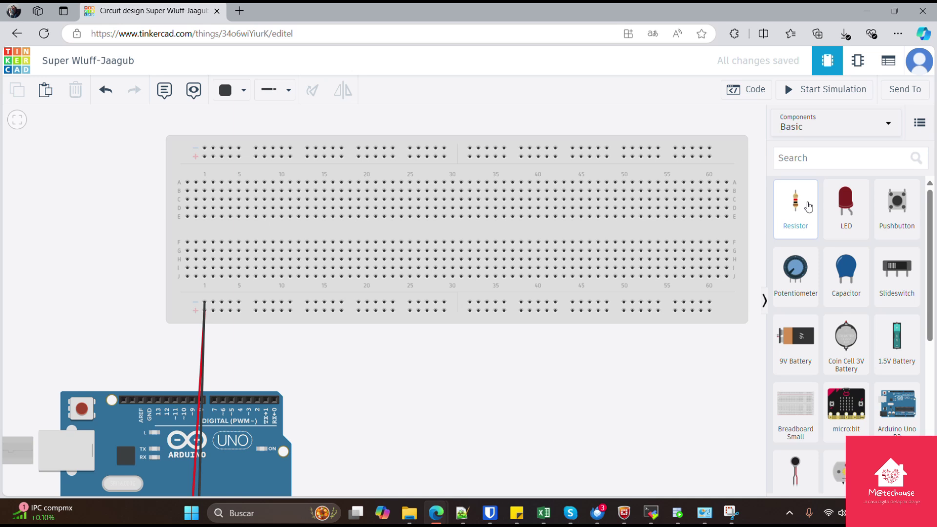
{"action": "left_click_drag", "start_coordinate": [808, 207], "coordinate": [215, 288]}
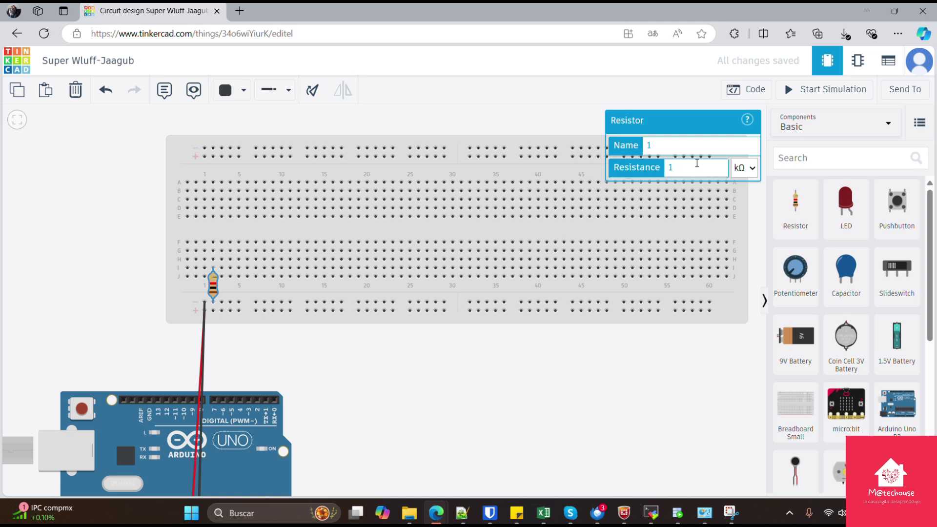
{"action": "double_click", "coordinate": [712, 169]}
{"action": "type", "text": "300"}
{"action": "left_click", "coordinate": [747, 172]}
{"action": "left_click", "coordinate": [745, 255]}
Step: Paste two copies of the 300 Ω resistor beside the first, at columns 3 and 4 of the breadboard
{"action": "left_click", "coordinate": [45, 90]}
{"action": "left_click_drag", "start_coordinate": [192, 231], "coordinate": [226, 290]}
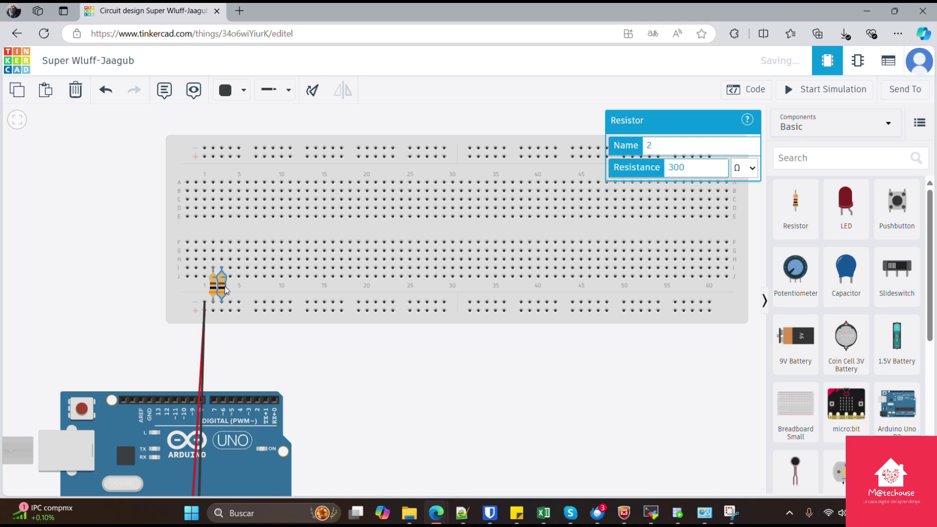
{"action": "left_click", "coordinate": [45, 90]}
{"action": "left_click_drag", "start_coordinate": [146, 190], "coordinate": [230, 289]}
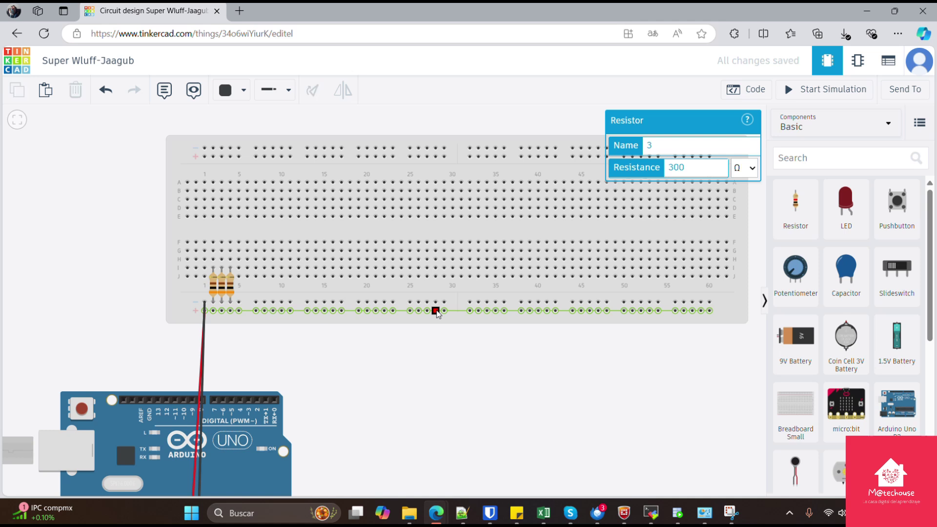
Step: Connect the lower and upper positive rails with one wire and the two negative rails with another, near columns 28 and 29
{"action": "left_click", "coordinate": [436, 311]}
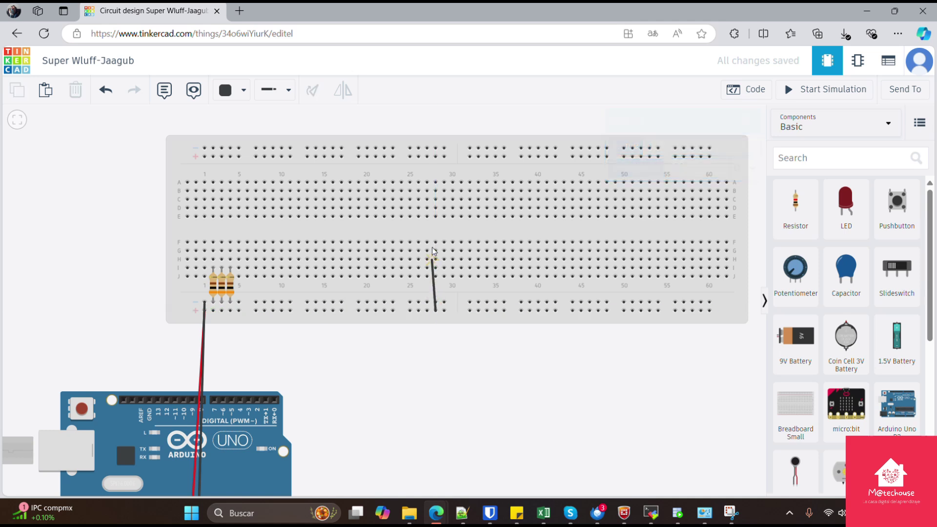
{"action": "left_click", "coordinate": [436, 156]}
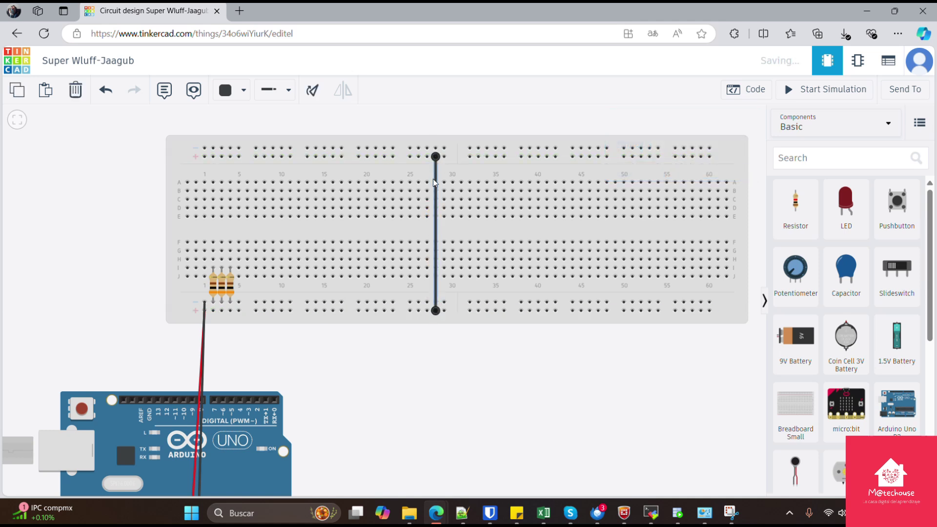
{"action": "left_click", "coordinate": [444, 310]}
{"action": "left_click", "coordinate": [444, 148]}
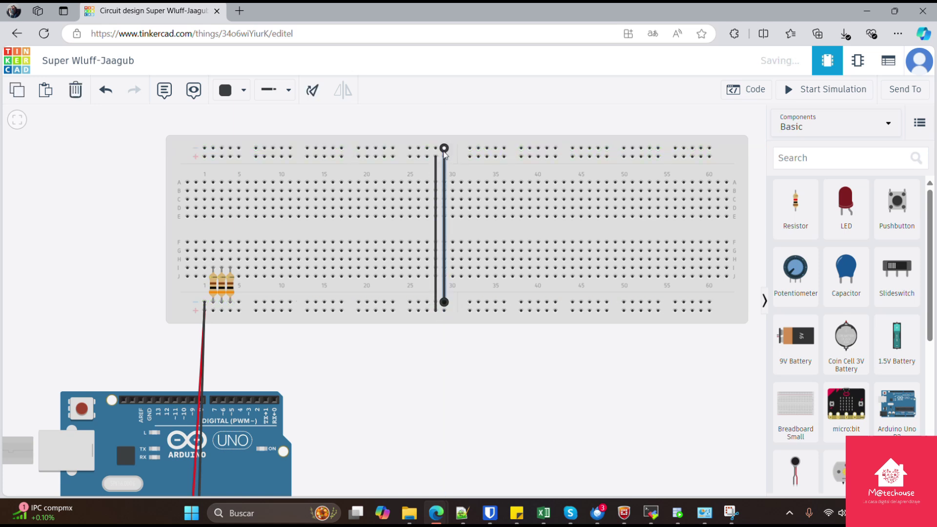
Step: Color the wire joining the upper and lower positive rails red
{"action": "left_click", "coordinate": [435, 274]}
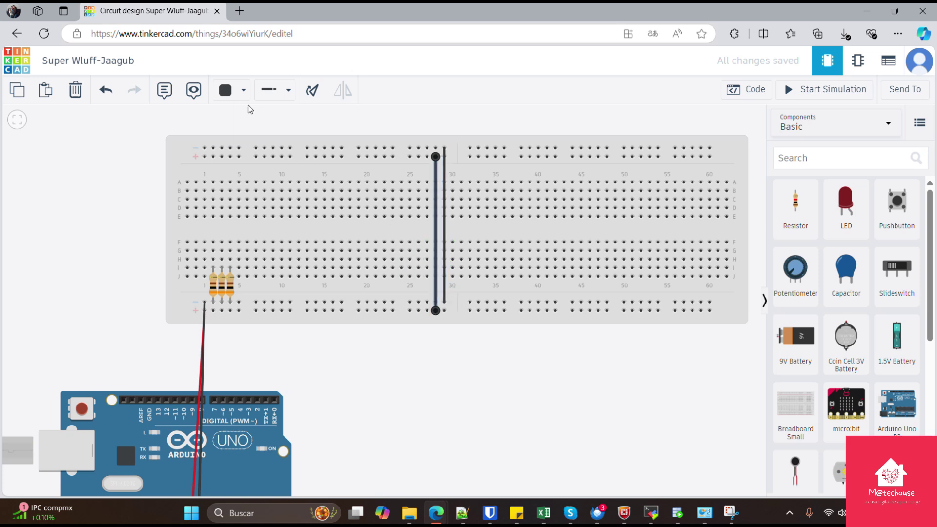
{"action": "left_click", "coordinate": [243, 90]}
{"action": "left_click", "coordinate": [253, 151]}
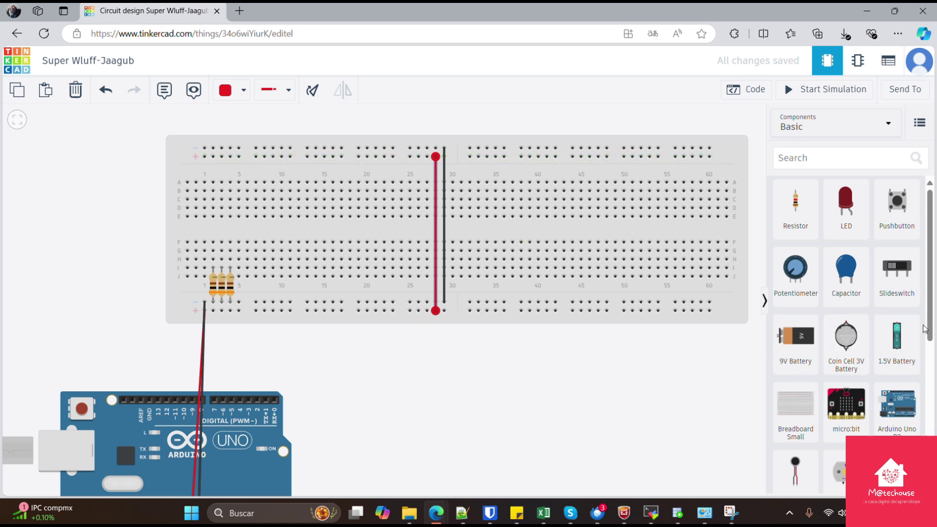
Step: Find the DIP Switch SPST x 4 by searching "DIP" and place it across the breadboard's center gap at columns 2 to 5
{"action": "left_click", "coordinate": [813, 157]}
{"action": "type", "text": "DIP"}
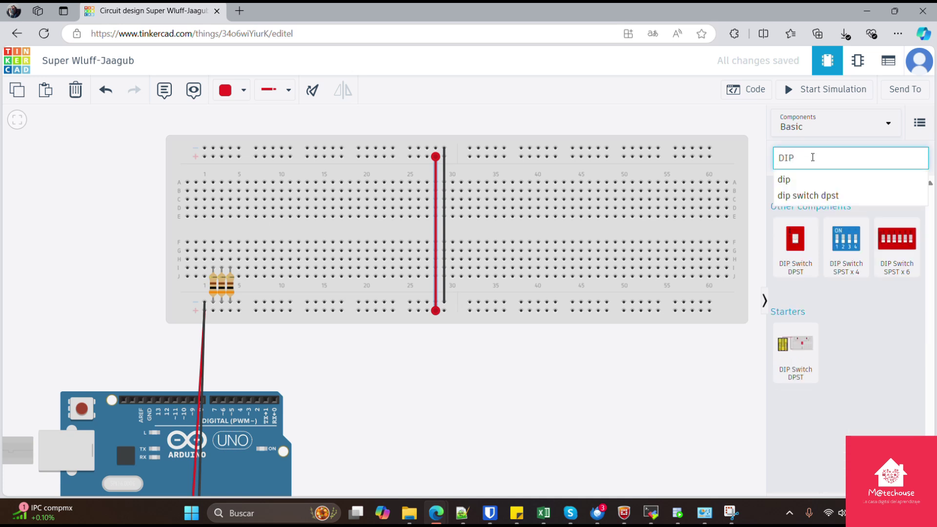
{"action": "left_click", "coordinate": [842, 251]}
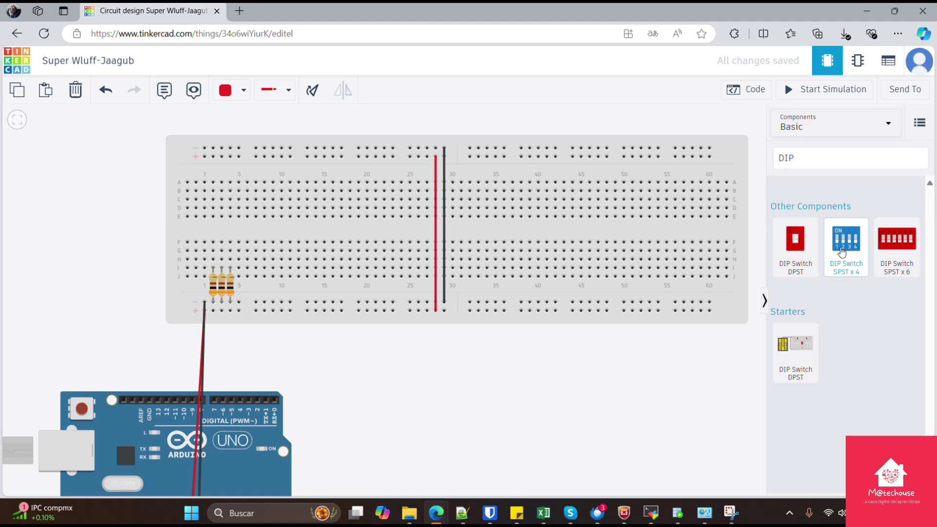
{"action": "left_click_drag", "start_coordinate": [841, 251], "coordinate": [404, 224]}
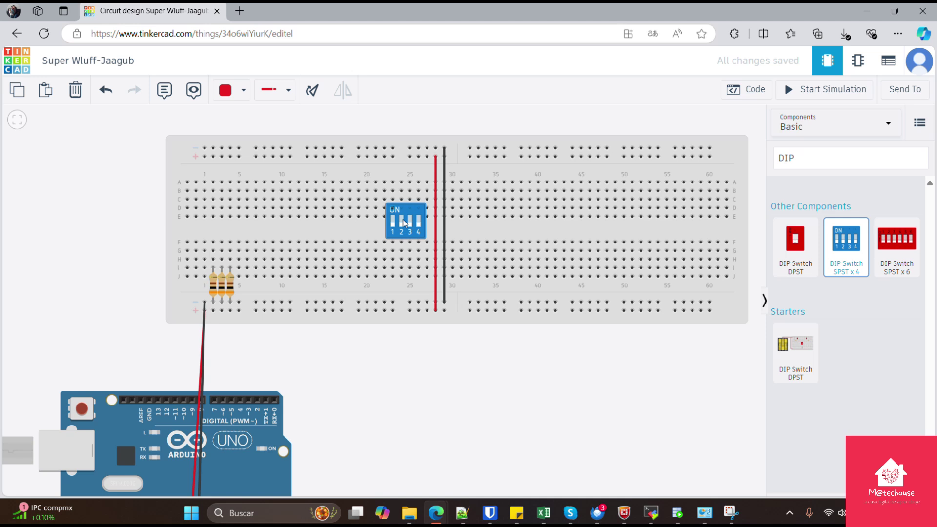
{"action": "left_click_drag", "start_coordinate": [404, 223], "coordinate": [249, 238]}
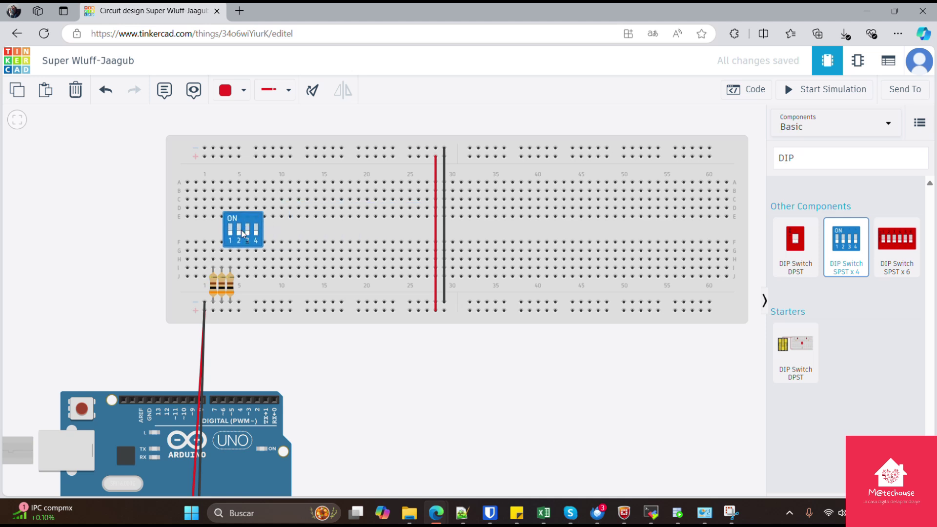
{"action": "mouse_move", "coordinate": [241, 230]}
{"action": "left_mouse_down"}
{"action": "mouse_move", "coordinate": [231, 230]}
{"action": "mouse_move", "coordinate": [237, 221]}
{"action": "mouse_move", "coordinate": [231, 228]}
{"action": "left_mouse_up"}
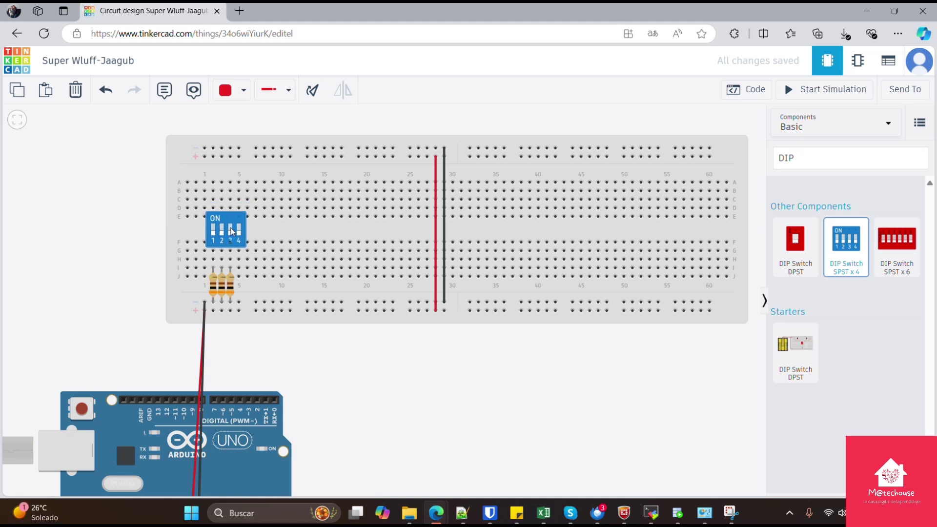
{"action": "left_click", "coordinate": [231, 231]}
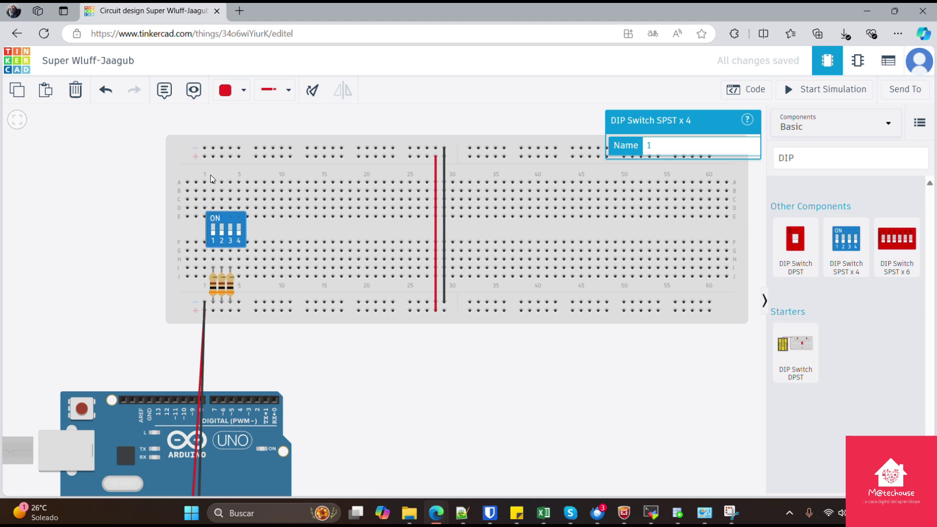
Step: Wire the upper positive rail to row D at columns 2, 3 and 4 with three red wires above the DIP switch
{"action": "left_click", "coordinate": [213, 157]}
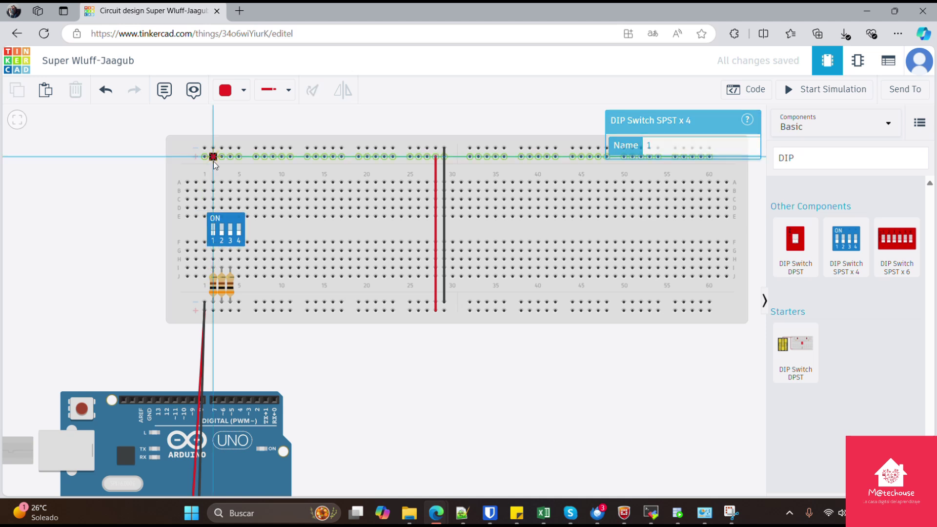
{"action": "left_click", "coordinate": [215, 206]}
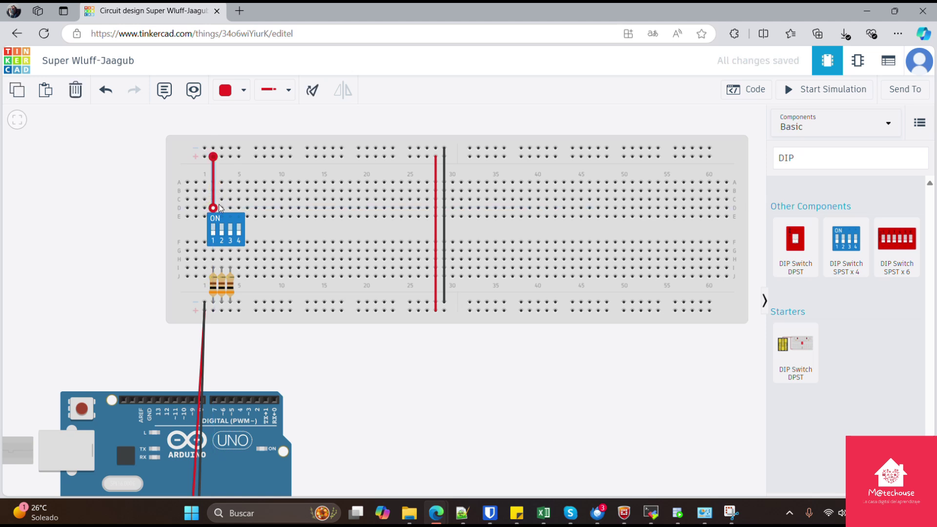
{"action": "left_click", "coordinate": [221, 159]}
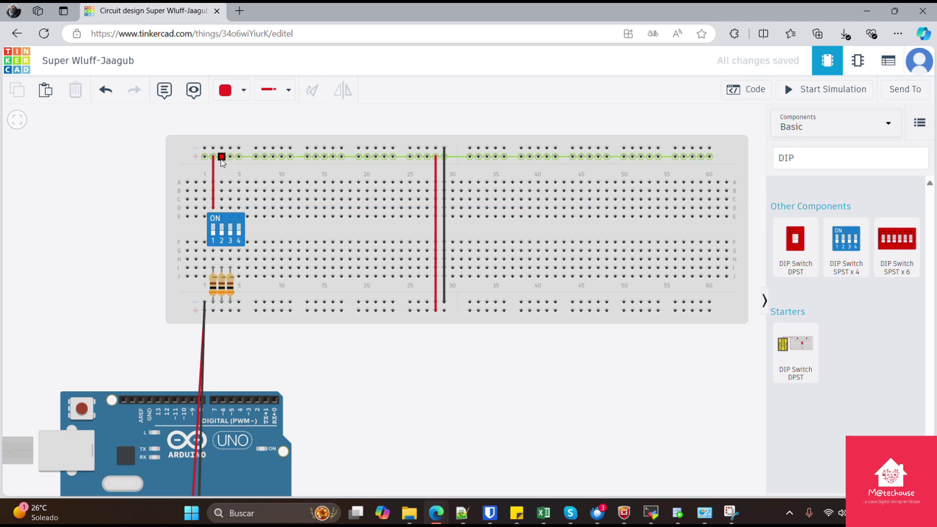
{"action": "left_click", "coordinate": [221, 208]}
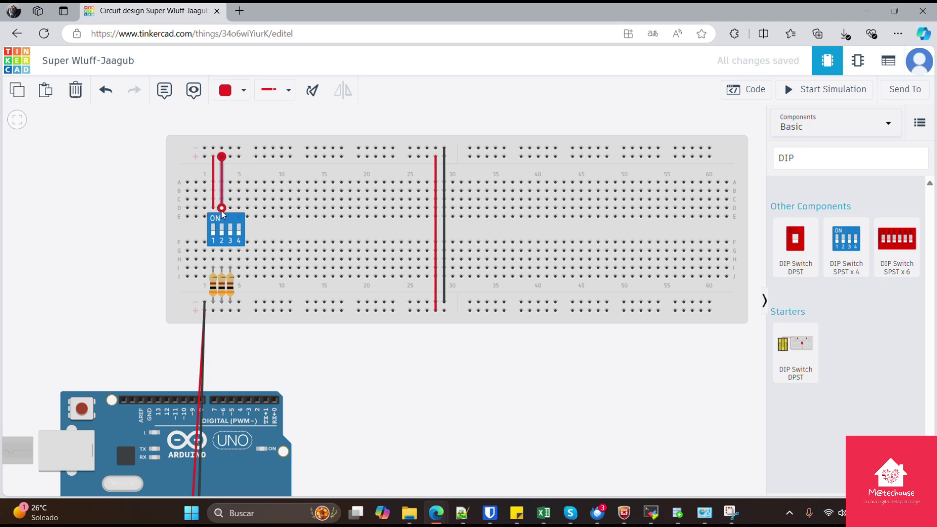
{"action": "left_click", "coordinate": [230, 158]}
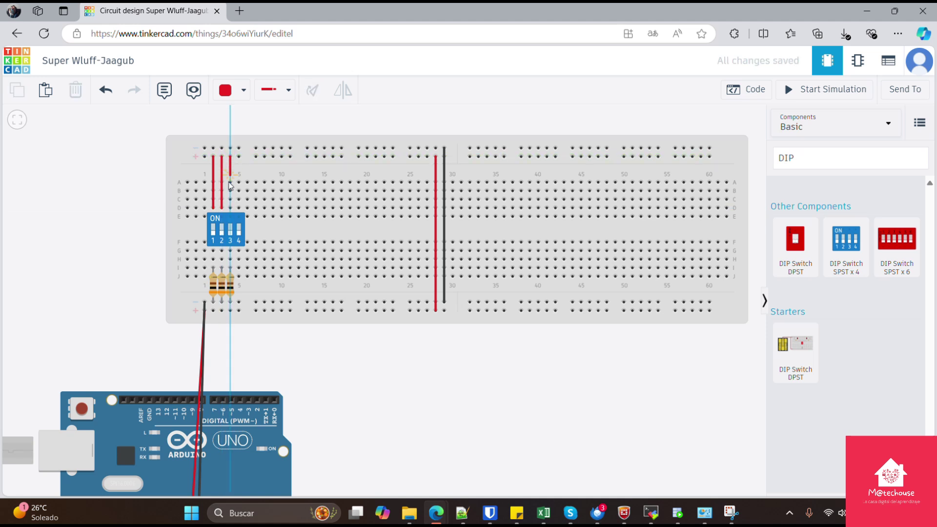
{"action": "left_click", "coordinate": [231, 208]}
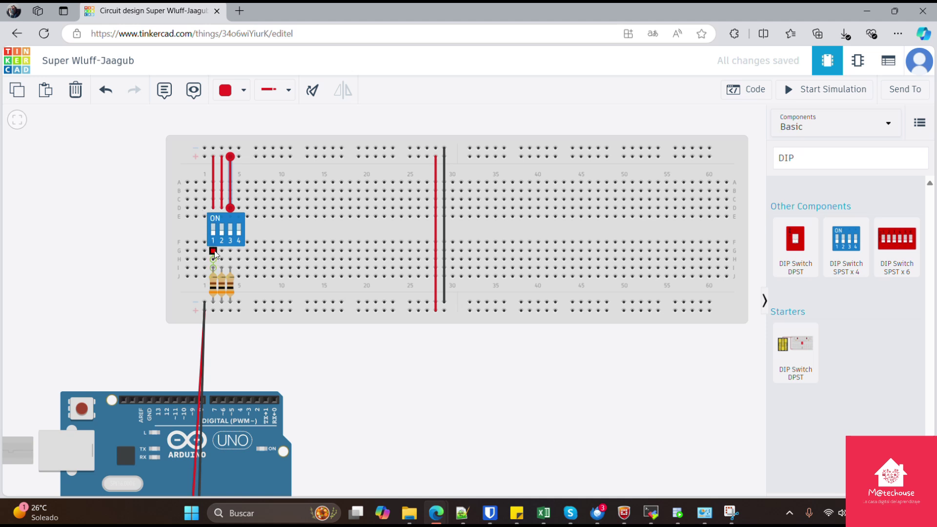
{"action": "key", "text": "Escape"}
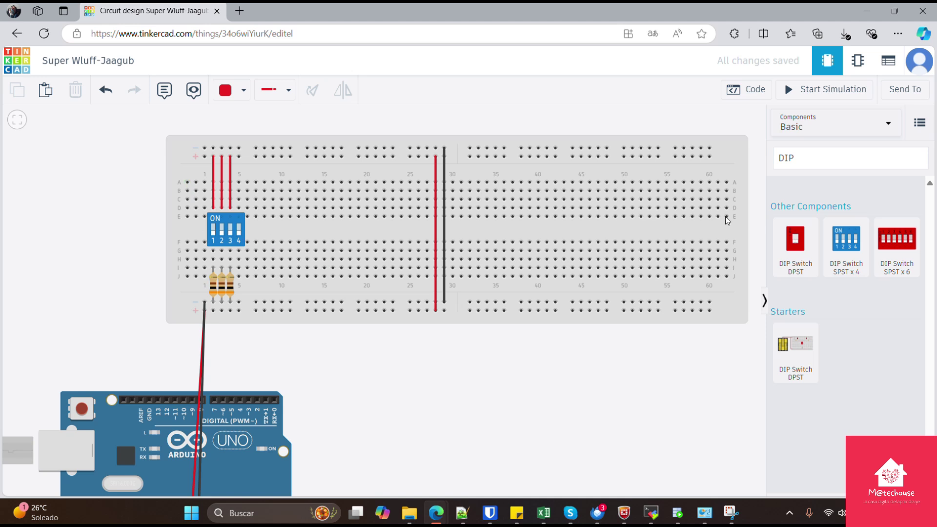
Step: Find the Quad AND gate by searching "AND" and place it across the center gap at columns 7 to 13
{"action": "left_click", "coordinate": [830, 158]}
{"action": "key", "text": "BackSpace"}
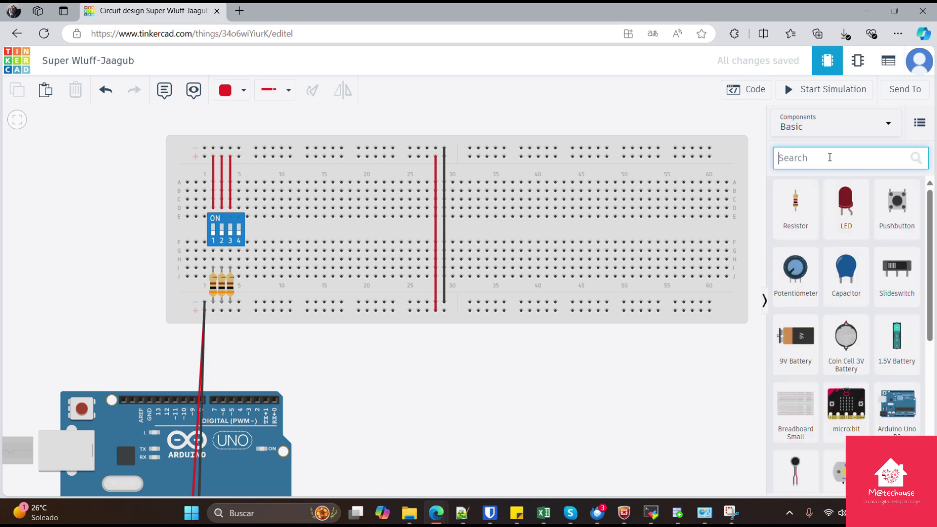
{"action": "type", "text": "AND"}
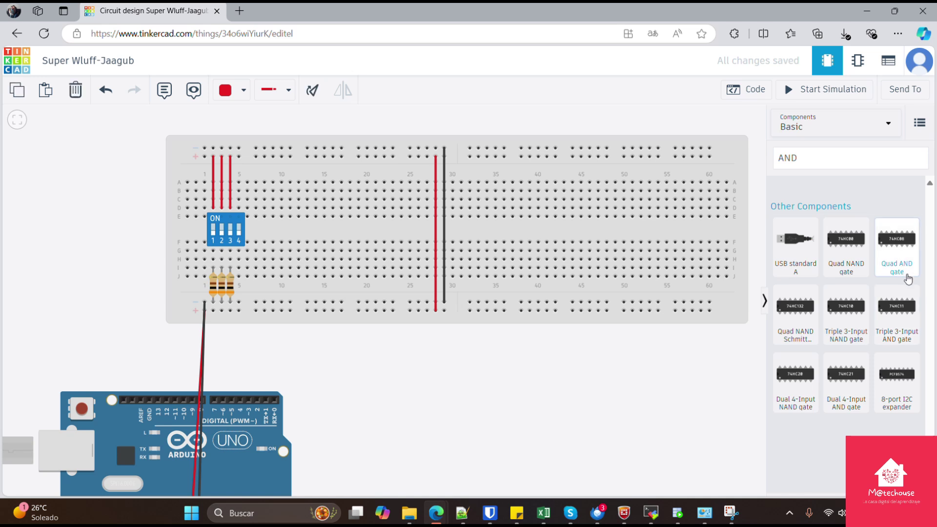
{"action": "left_click_drag", "start_coordinate": [908, 279], "coordinate": [286, 231]}
{"action": "left_click_drag", "start_coordinate": [286, 229], "coordinate": [286, 229]}
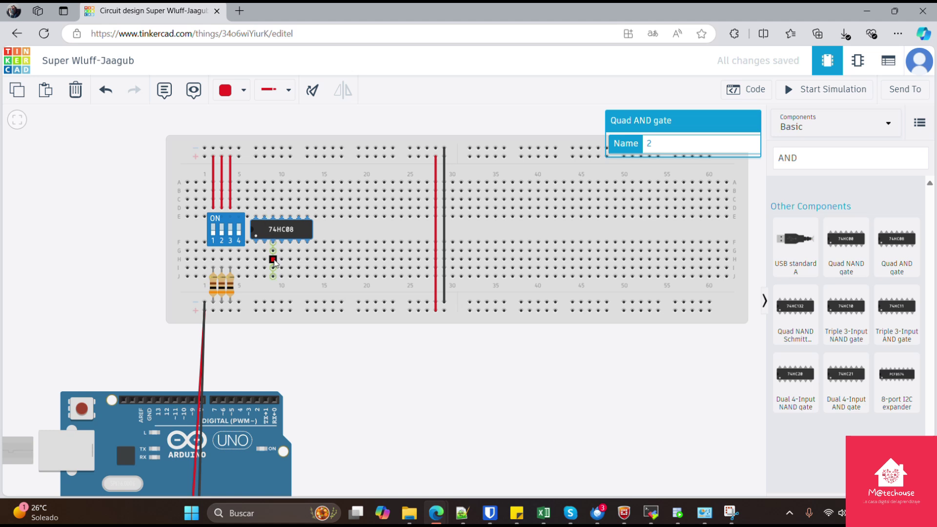
Step: Connect DIP switches 1 and 2 to the AND chip with red wires from column 2 to 7 in row G and 3 to 8 in row H
{"action": "left_click", "coordinate": [213, 251]}
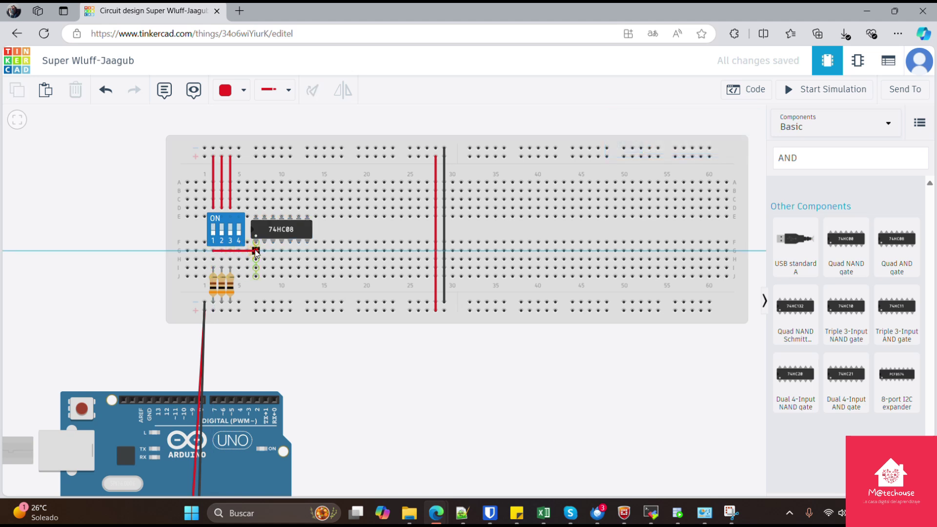
{"action": "left_click", "coordinate": [255, 251]}
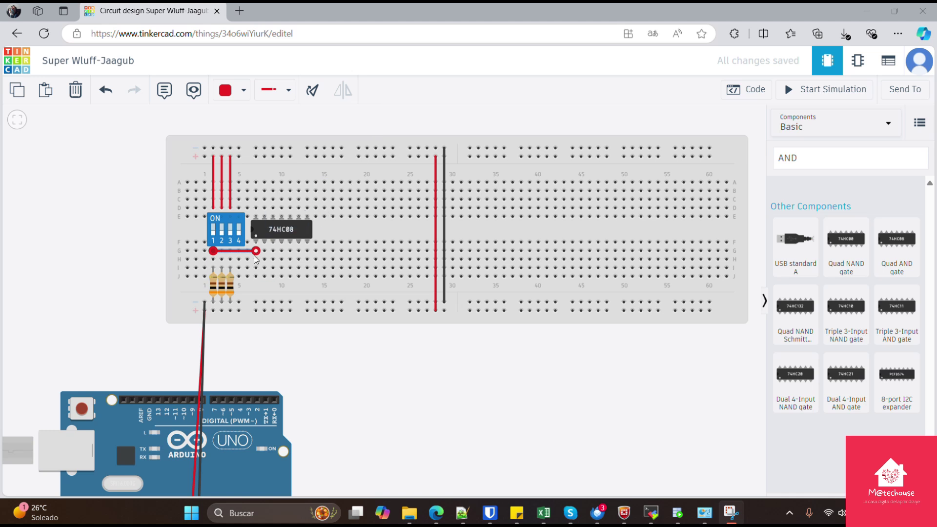
{"action": "left_click", "coordinate": [222, 260]}
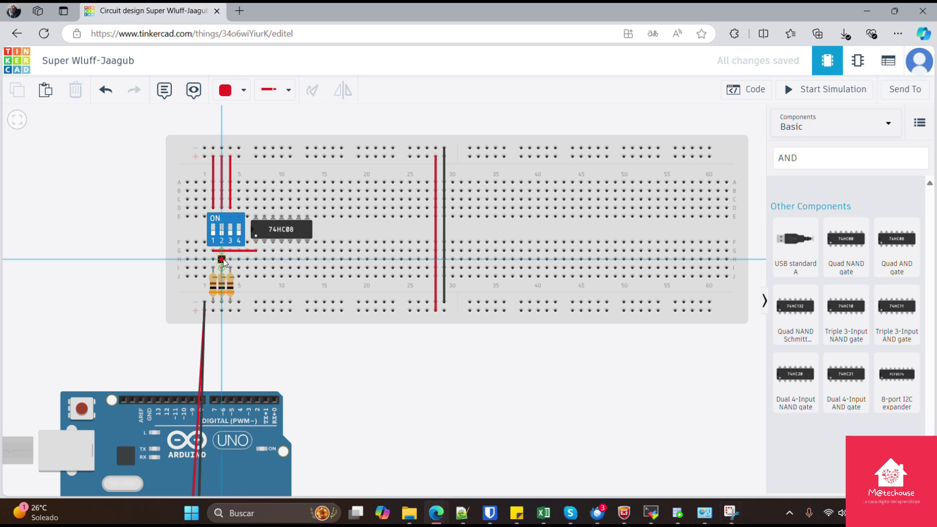
{"action": "left_click", "coordinate": [264, 260]}
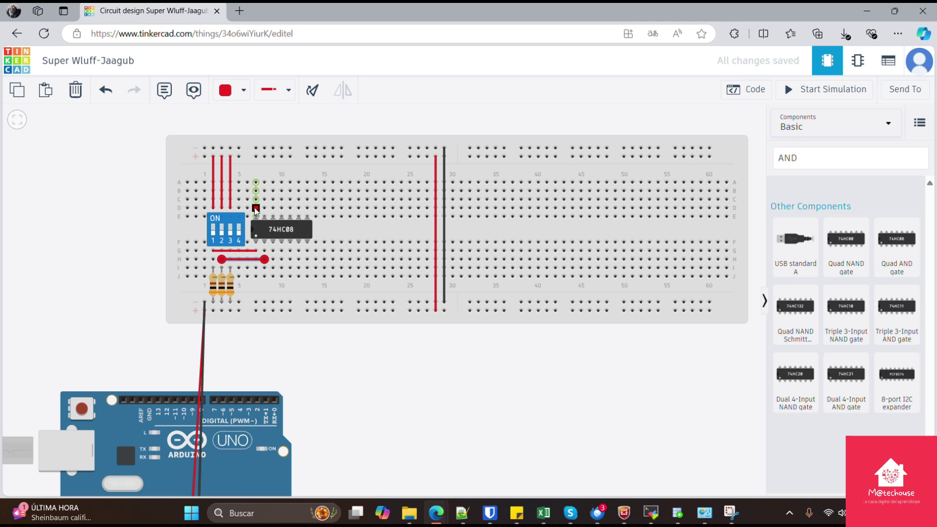
Step: Wire column 7, row D to the upper positive rail in red, and column 13, row G to the lower negative rail in black
{"action": "left_click", "coordinate": [256, 209]}
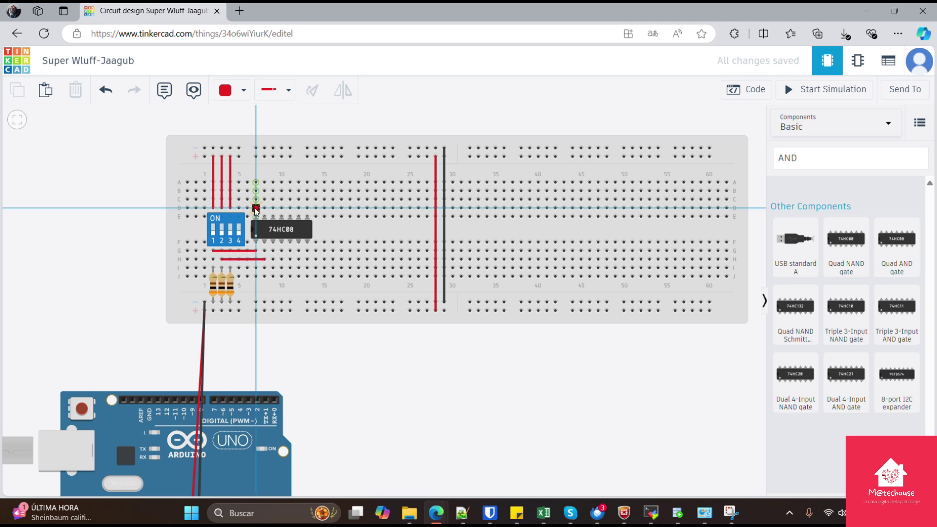
{"action": "left_click", "coordinate": [255, 157]}
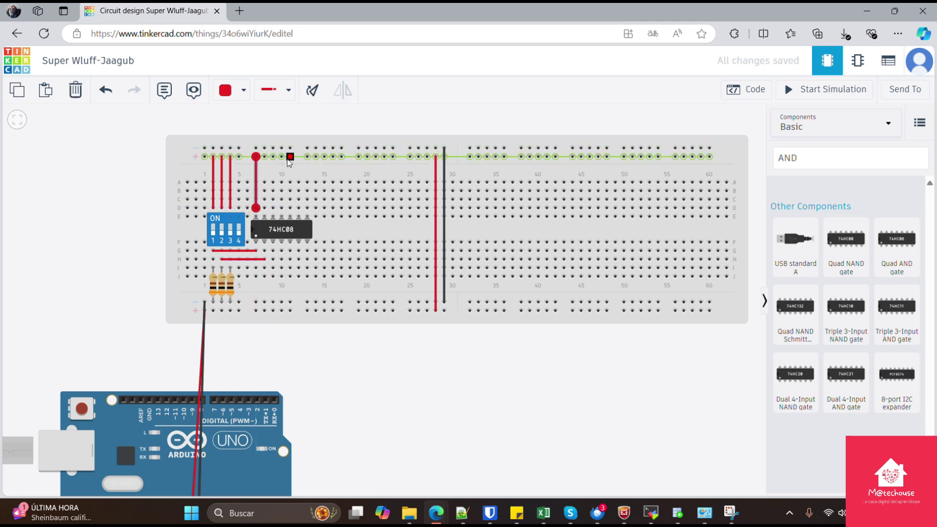
{"action": "left_click", "coordinate": [308, 251]}
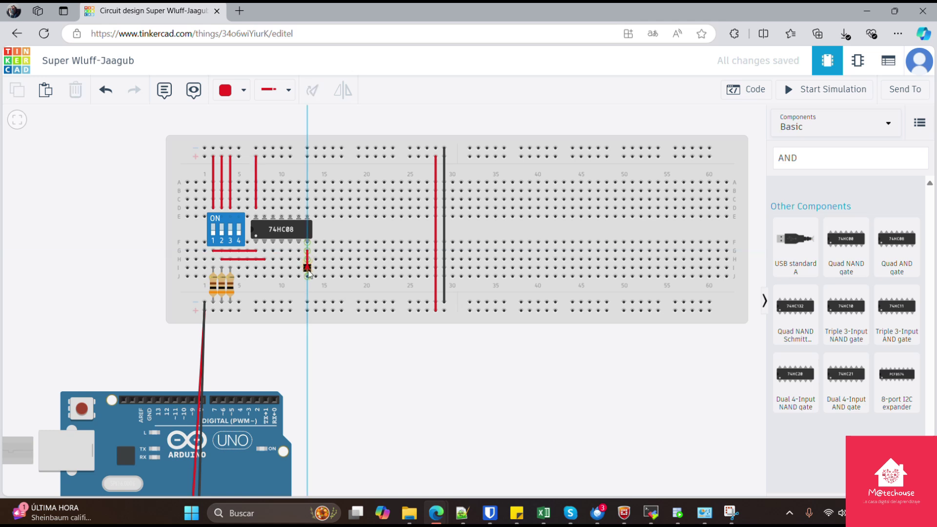
{"action": "left_click", "coordinate": [307, 305]}
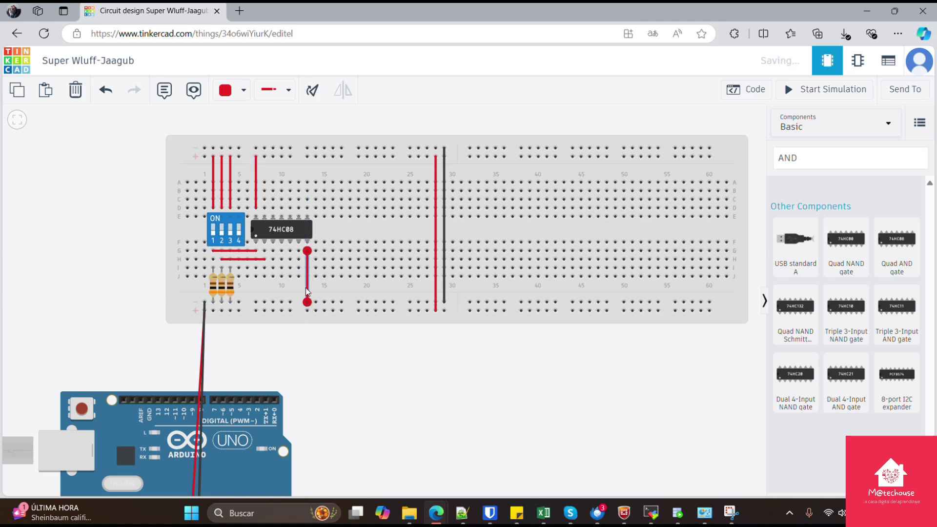
{"action": "left_click", "coordinate": [243, 89]}
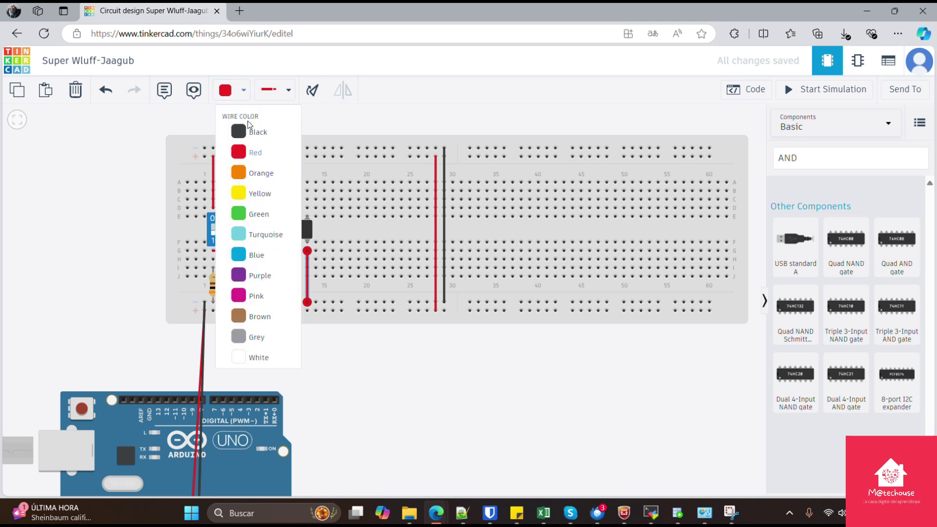
{"action": "left_click", "coordinate": [249, 130]}
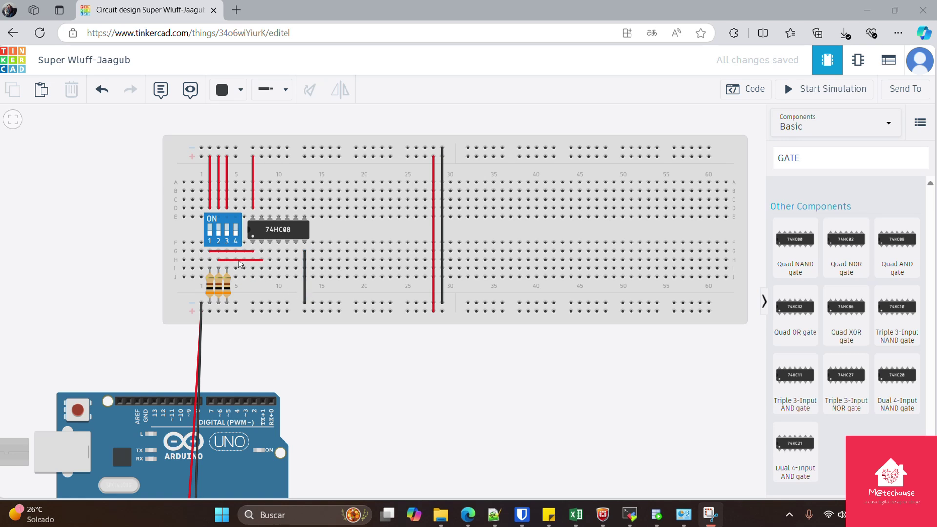
Step: Copy the DIP switch and place the duplicate across the center gap at columns 15 to 18, beside the AND chip
{"action": "left_click", "coordinate": [225, 224]}
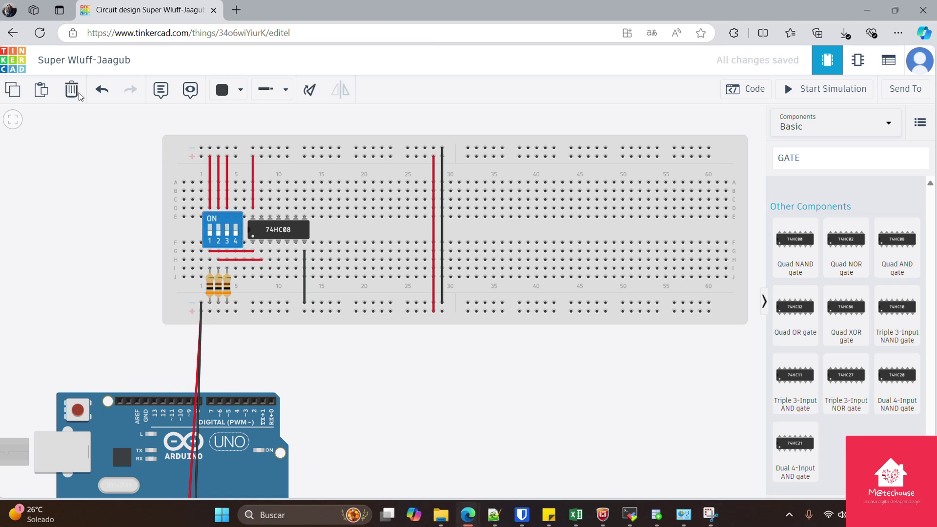
{"action": "left_click", "coordinate": [22, 93]}
{"action": "left_click", "coordinate": [41, 89]}
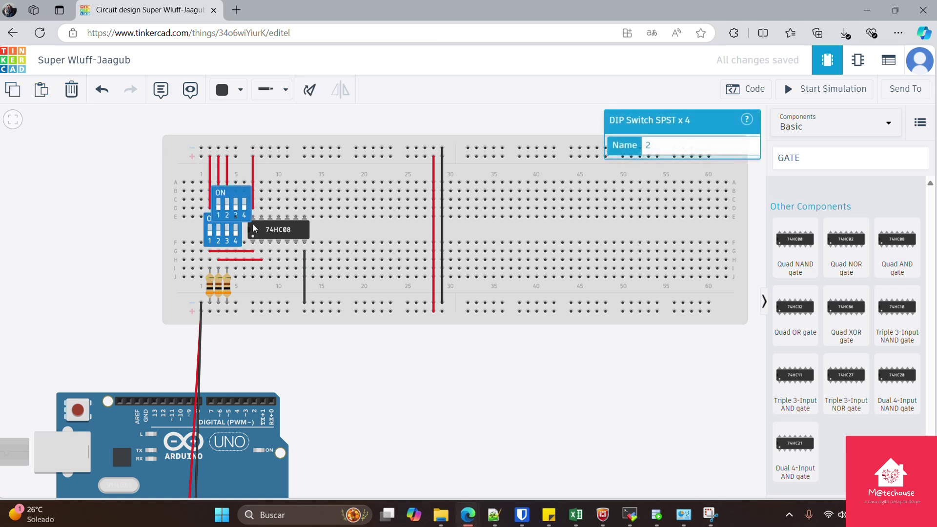
{"action": "left_click_drag", "start_coordinate": [252, 225], "coordinate": [341, 233]}
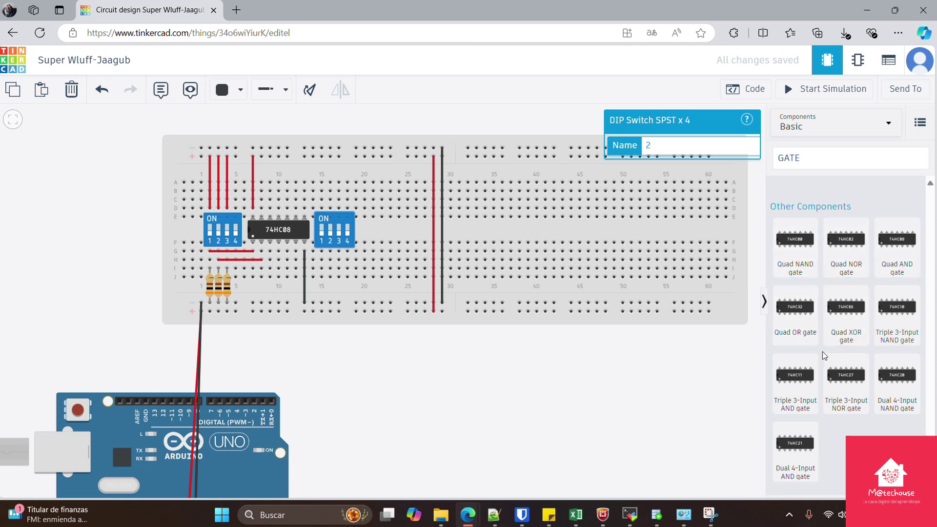
Step: Place a Quad OR gate across the center gap at columns 20 to 26, beside the second DIP switch
{"action": "left_click", "coordinate": [805, 331]}
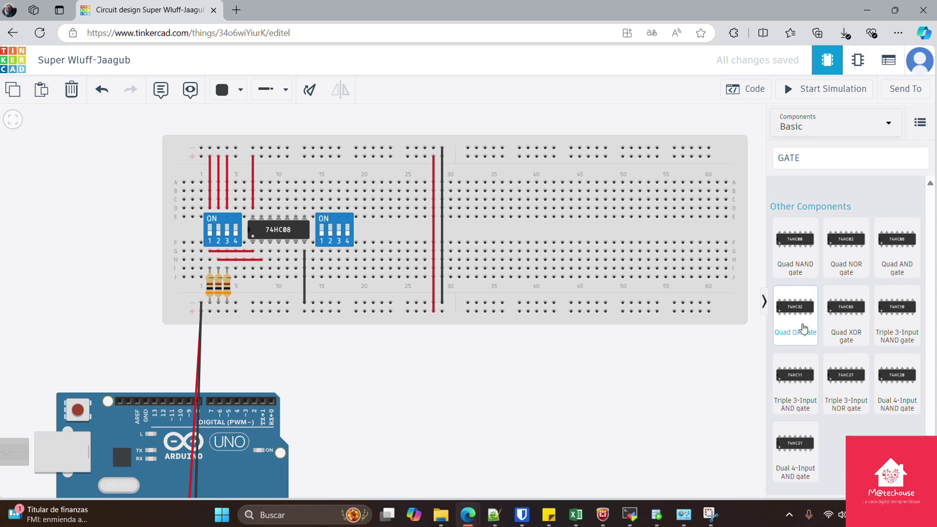
{"action": "left_click_drag", "start_coordinate": [804, 329], "coordinate": [395, 232]}
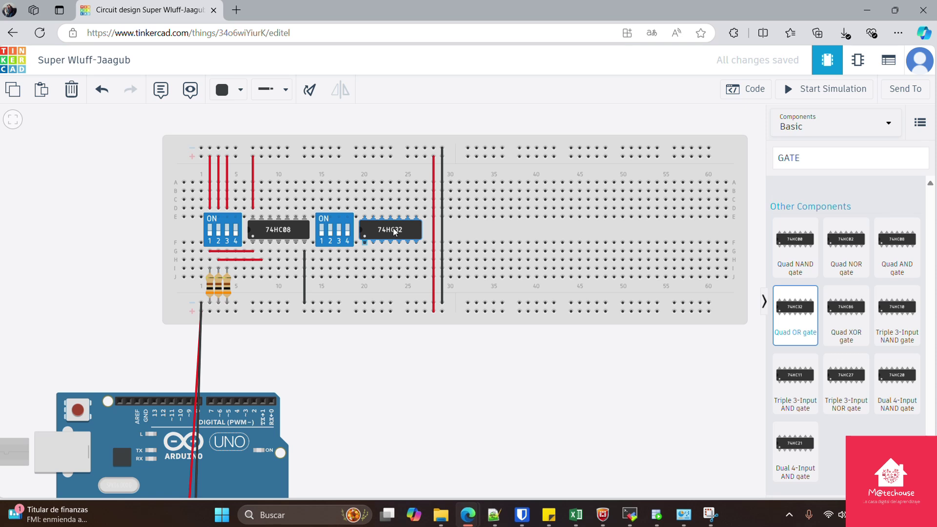
{"action": "left_click", "coordinate": [393, 228]}
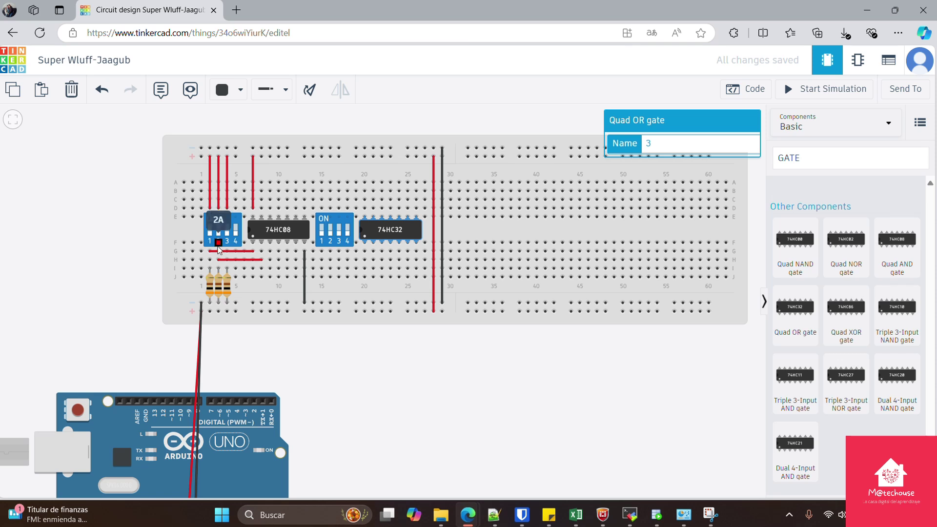
Step: Connect the AND gate's output to the OR gate with a red wire from column 9 to column 20 in row I
{"action": "left_click", "coordinate": [271, 270]}
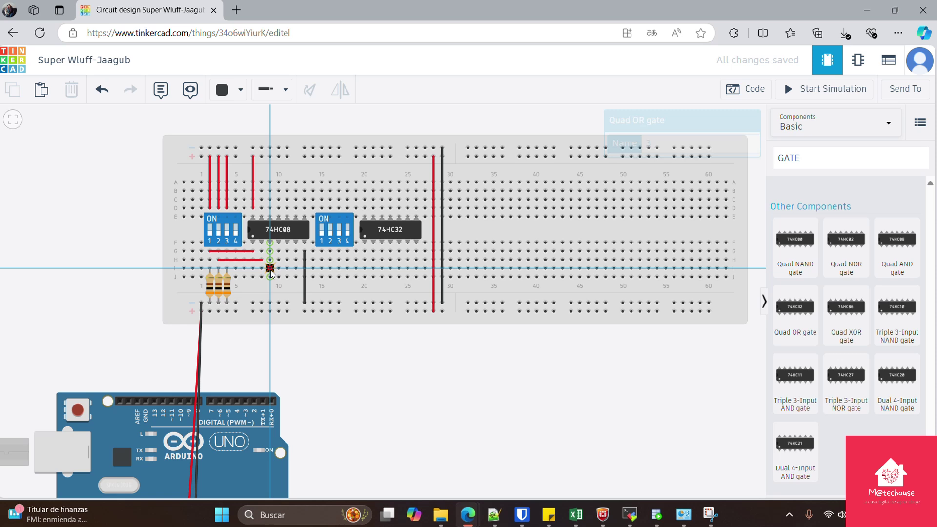
{"action": "left_click", "coordinate": [364, 268]}
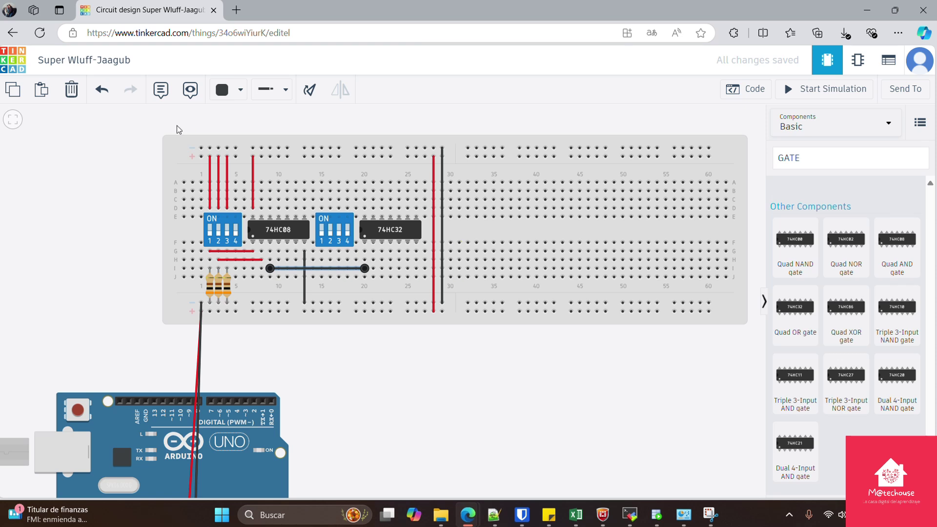
{"action": "left_click", "coordinate": [285, 90]}
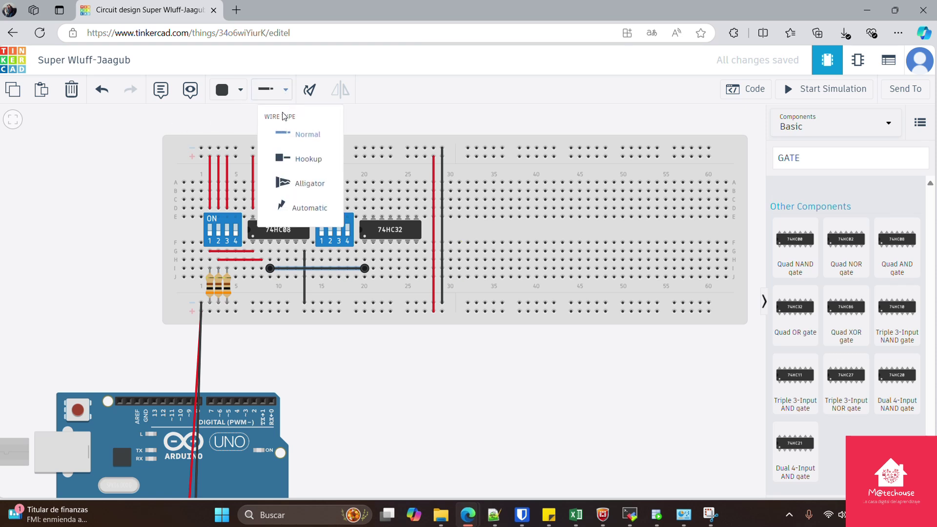
{"action": "left_click", "coordinate": [231, 93]}
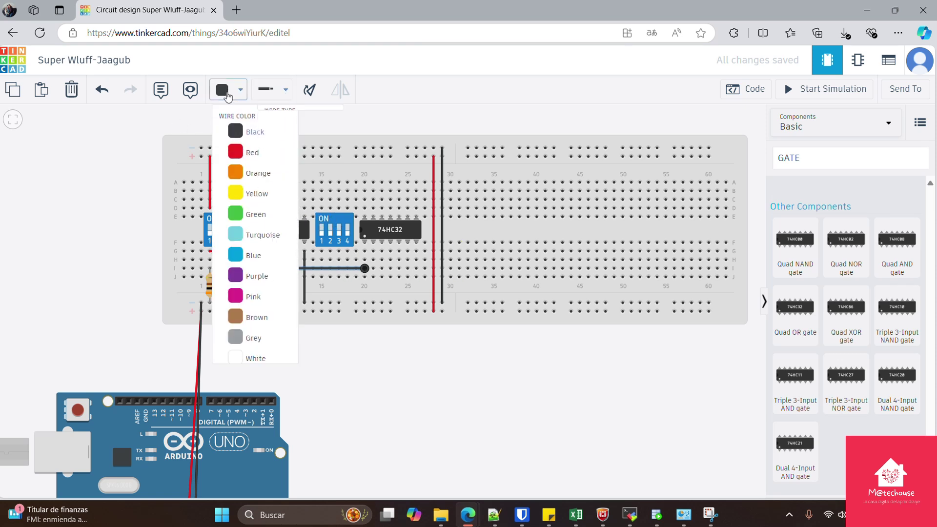
{"action": "left_click", "coordinate": [245, 149]}
{"action": "left_click", "coordinate": [245, 149]}
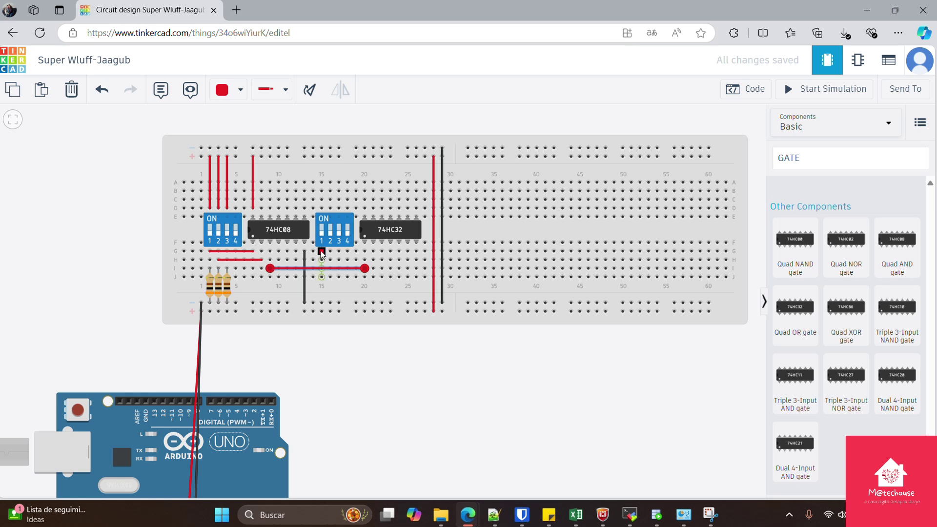
Step: Add red wires from column 15 to 21 in row G, and from column 20, row D to the upper positive rail
{"action": "left_click", "coordinate": [322, 252]}
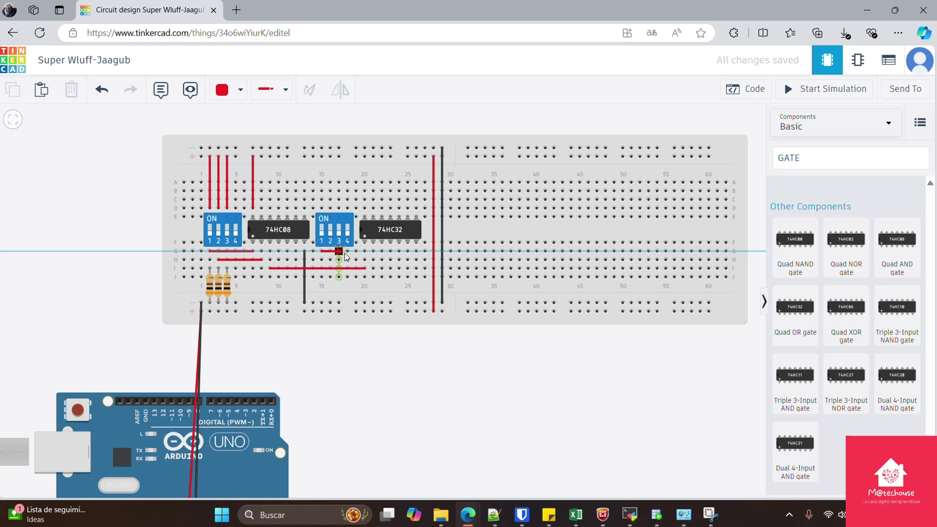
{"action": "left_click", "coordinate": [373, 251]}
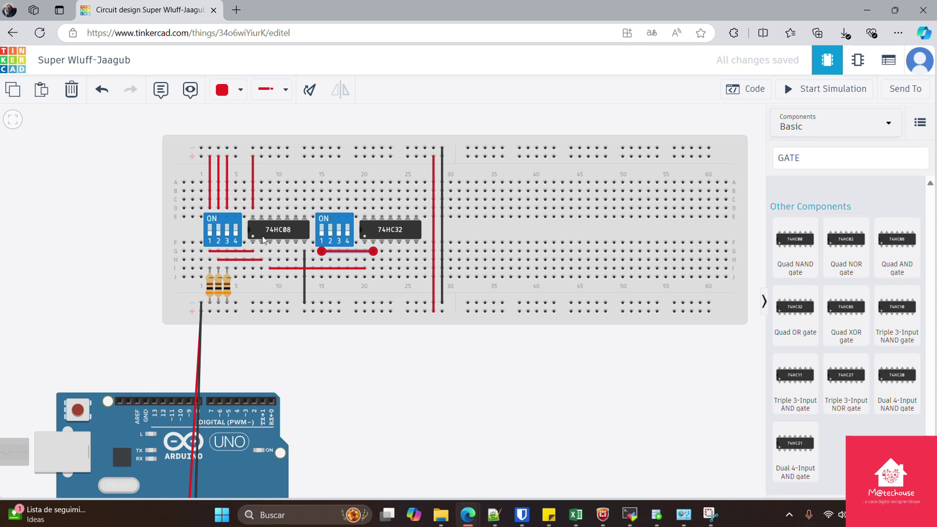
{"action": "left_click", "coordinate": [365, 208]}
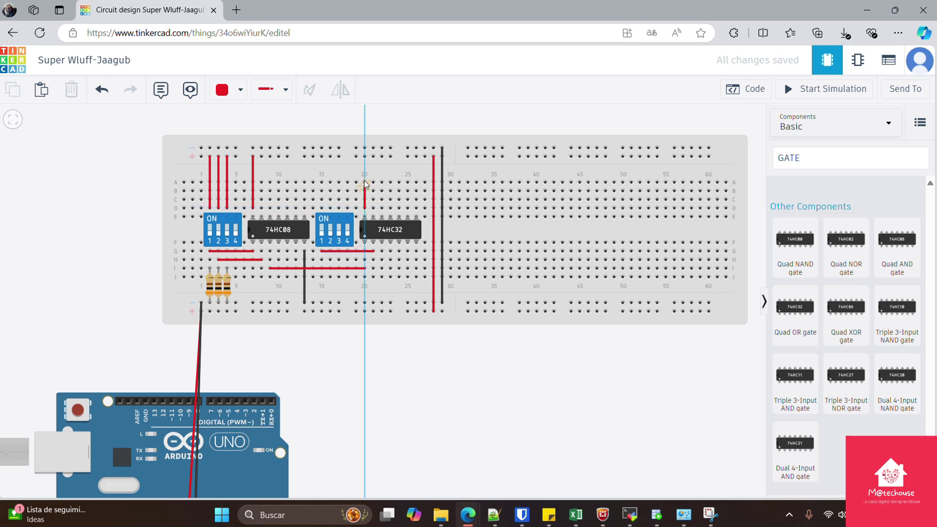
{"action": "left_click", "coordinate": [365, 157]}
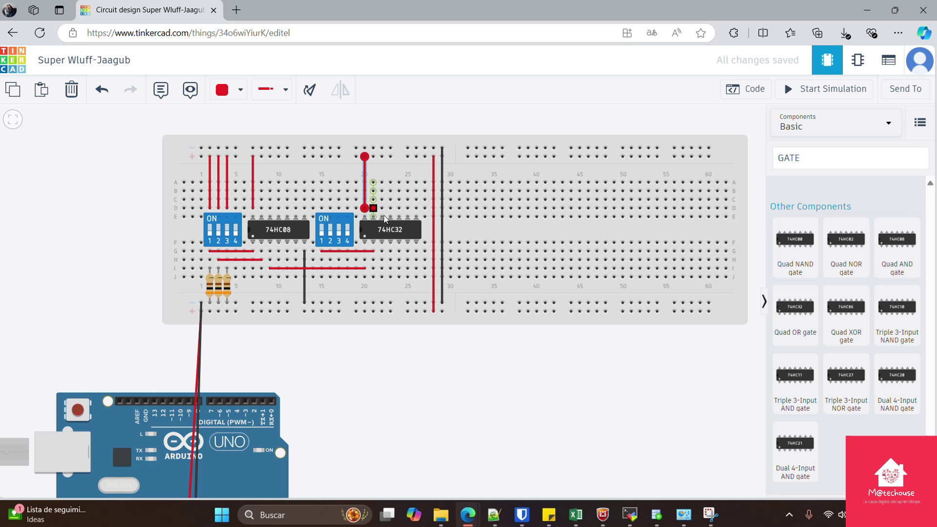
Step: Ground the OR chip with a black wire from column 26, row G to the lower negative rail
{"action": "left_click", "coordinate": [417, 251]}
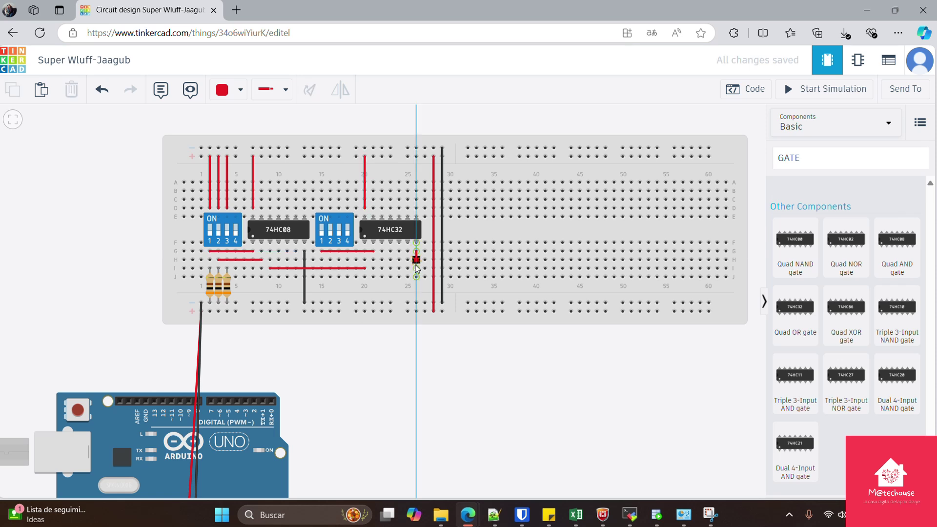
{"action": "left_click", "coordinate": [416, 303]}
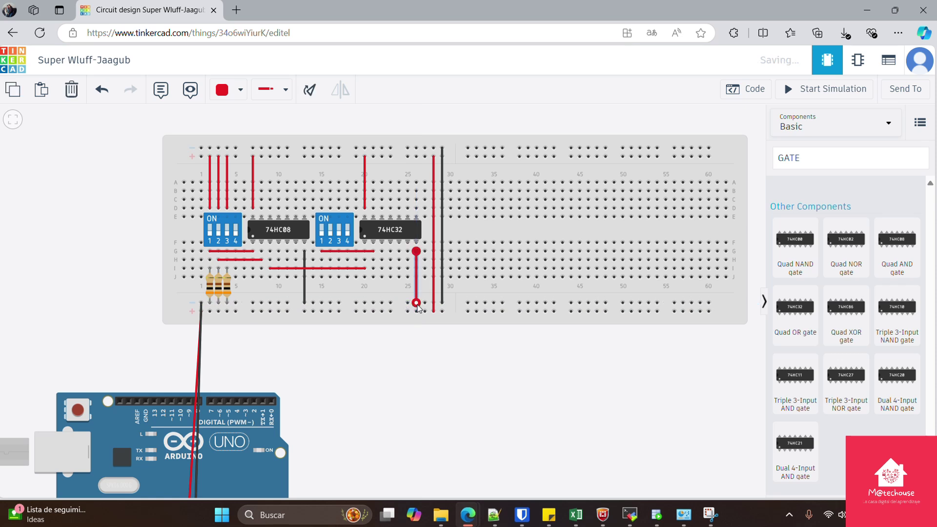
{"action": "left_click", "coordinate": [225, 89]}
{"action": "left_click", "coordinate": [242, 129]}
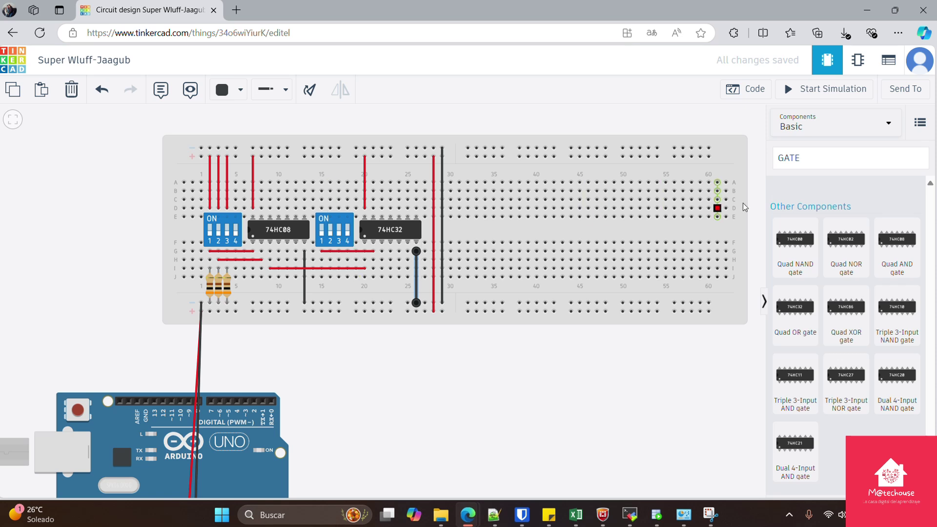
Step: Place an LED with its legs in columns 27 and 28 beside the OR chip, and mirror it
{"action": "left_click", "coordinate": [841, 154]}
{"action": "key", "text": "ctrl+a"}
{"action": "key", "text": "BackSpace"}
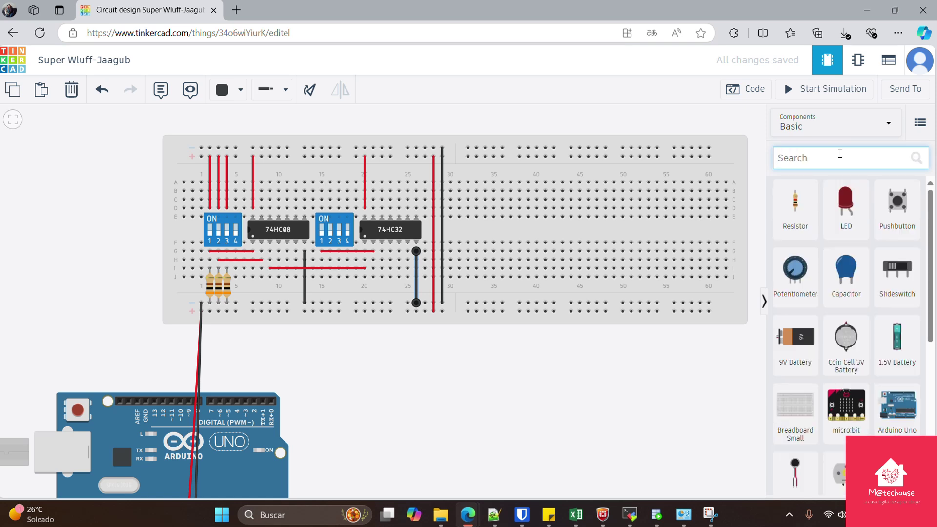
{"action": "left_click_drag", "start_coordinate": [845, 206], "coordinate": [572, 218]}
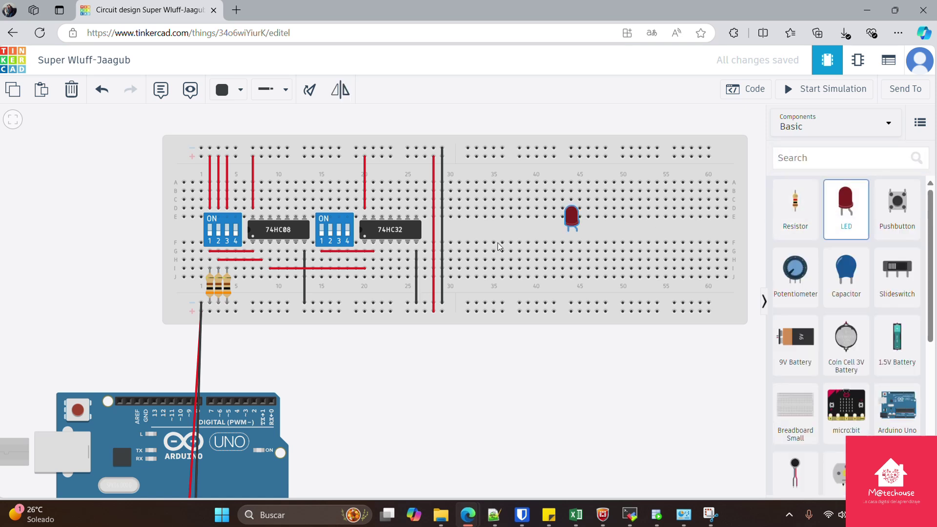
{"action": "left_click_drag", "start_coordinate": [499, 247], "coordinate": [436, 254]}
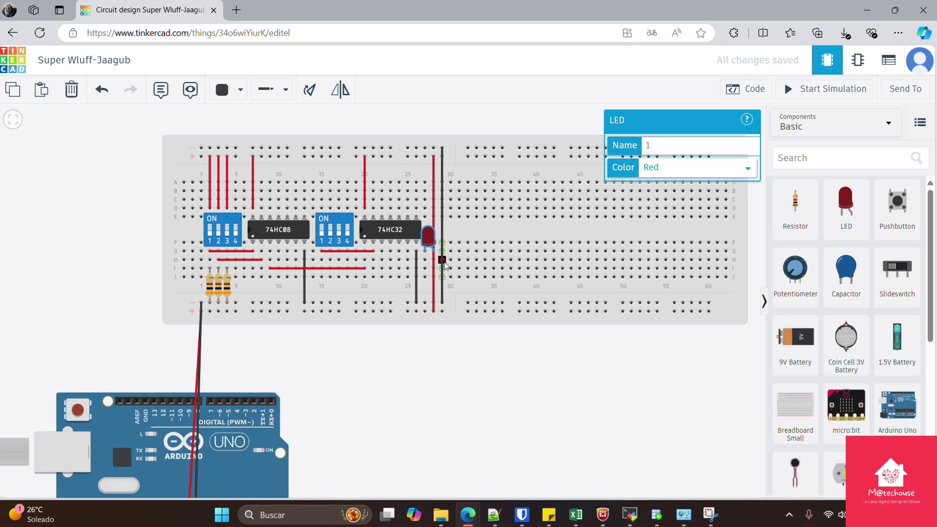
{"action": "left_click", "coordinate": [338, 92]}
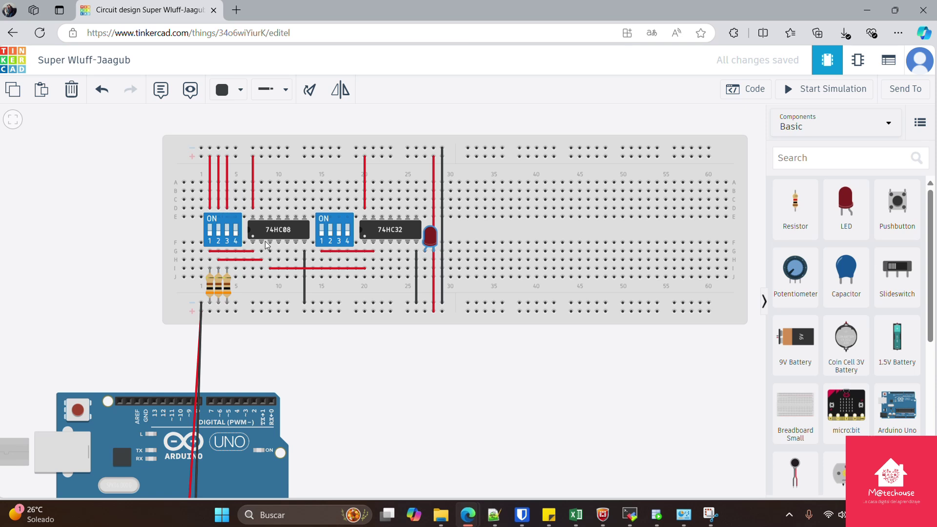
Step: Connect the OR gate's output to the LED with a red wire from column 22 to column 27 in row H
{"action": "left_click", "coordinate": [382, 260]}
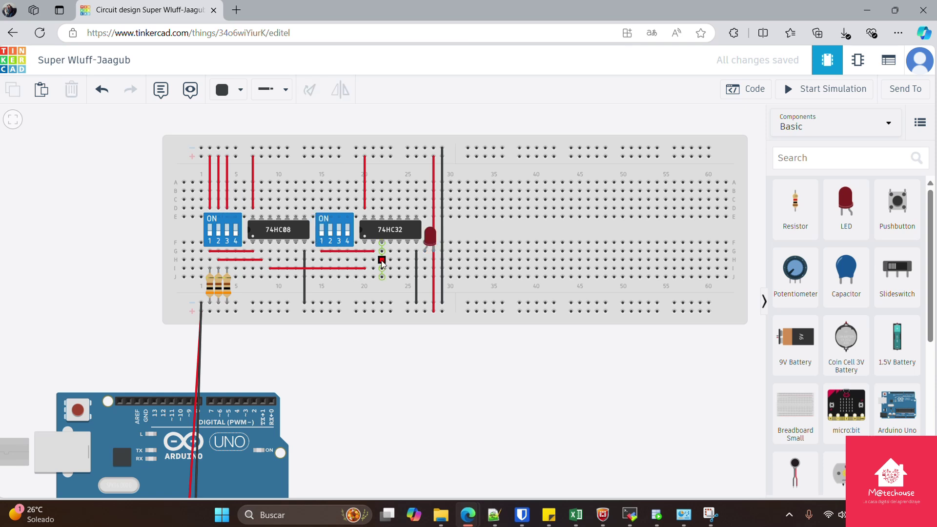
{"action": "left_click", "coordinate": [425, 260]}
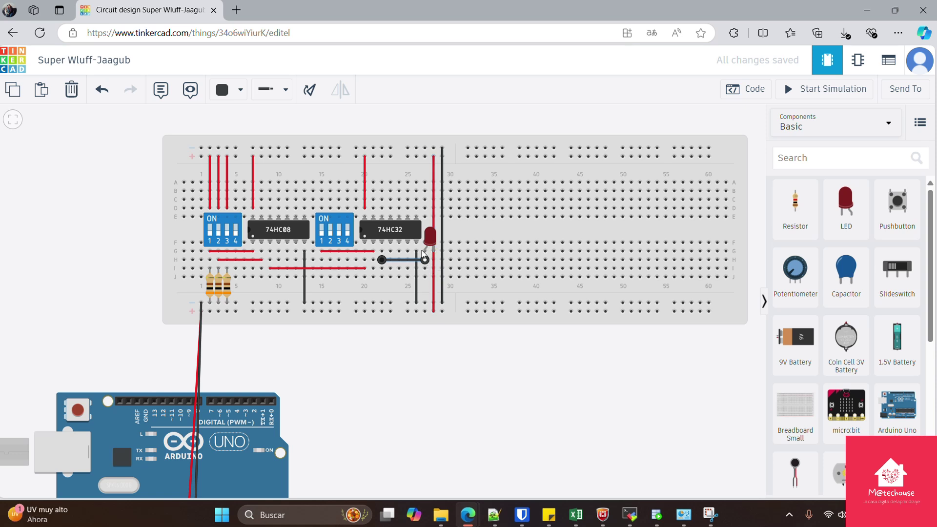
{"action": "left_click", "coordinate": [239, 90]}
{"action": "left_click", "coordinate": [245, 152]}
Step: Copy the 300 Ω resistor at column 4 and place the duplicate from column 28, row I to the lower negative rail
{"action": "left_click", "coordinate": [228, 289]}
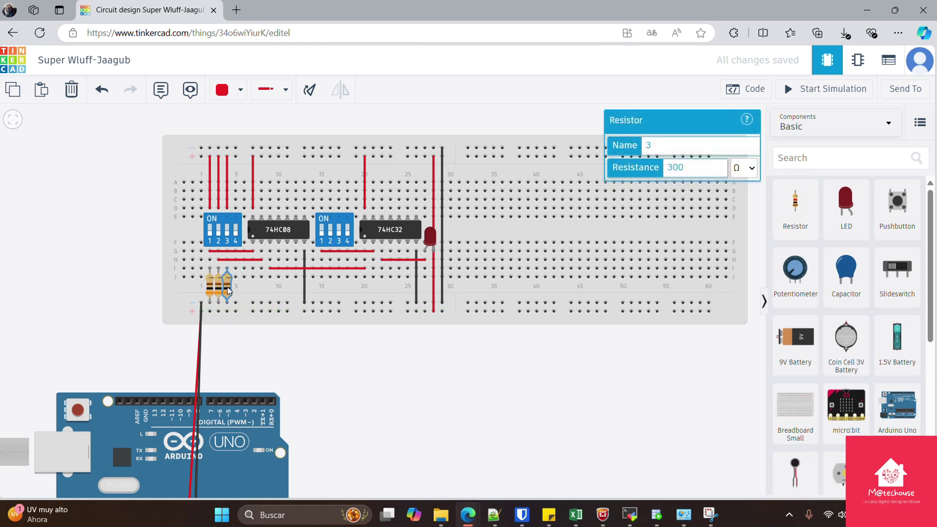
{"action": "left_click", "coordinate": [41, 98]}
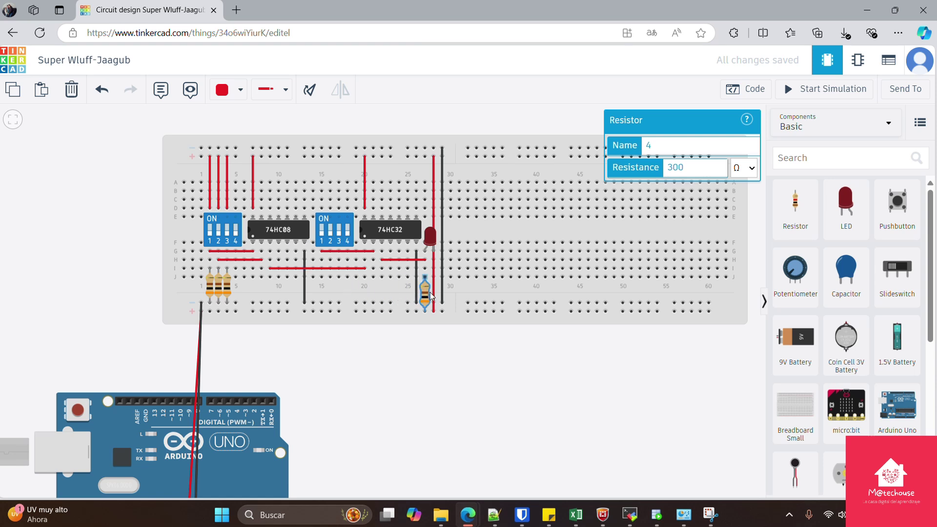
{"action": "left_click", "coordinate": [433, 293]}
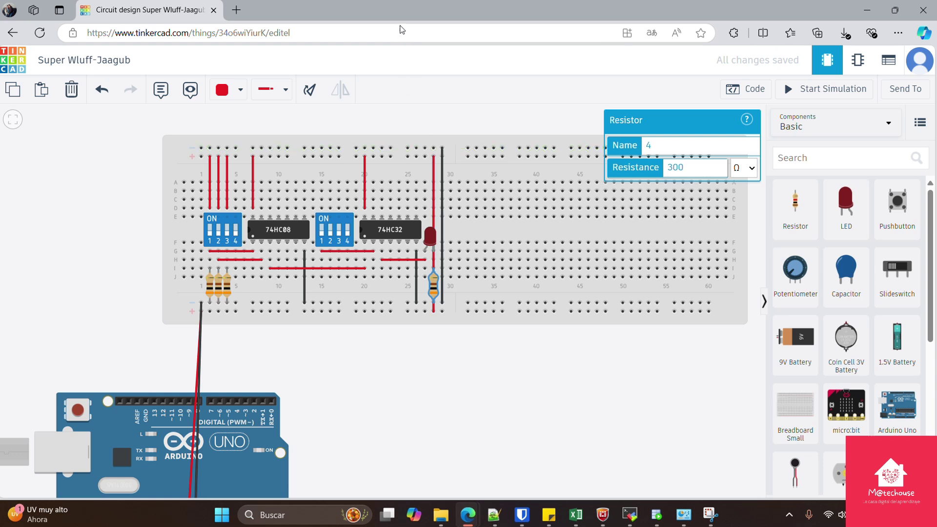
{"action": "key", "text": "ctrl+z"}
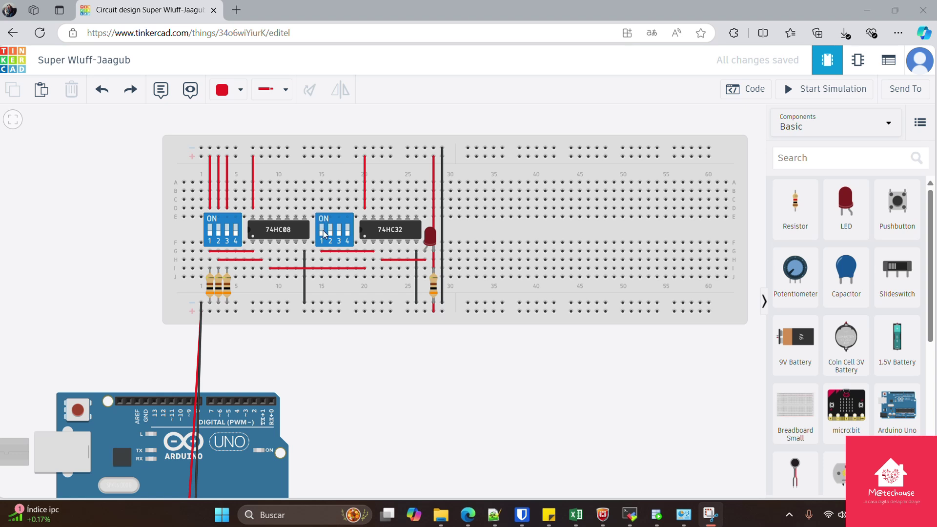
Step: Wire the upper positive rail to column 15, row D in red, and place a copied 300 Ω resistor from column 15, row I to the lower negative rail
{"action": "left_click", "coordinate": [321, 156]}
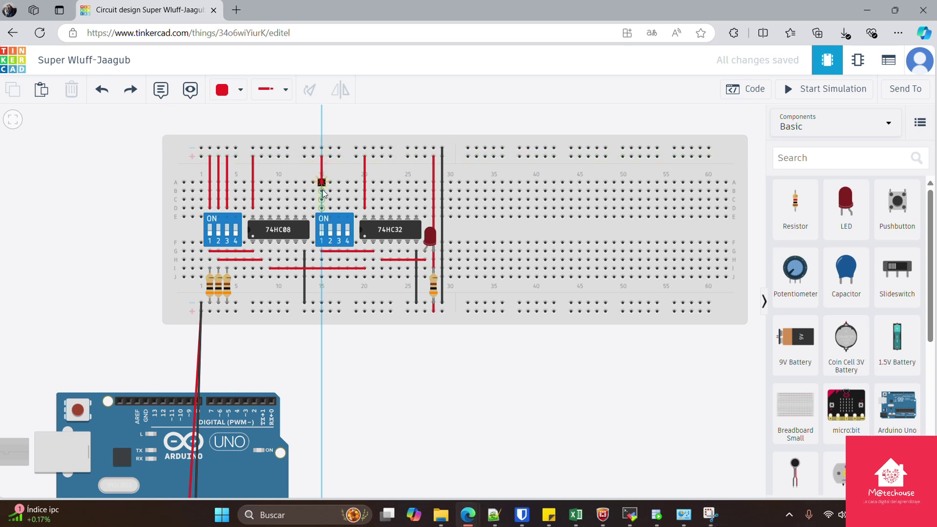
{"action": "left_click", "coordinate": [321, 208]}
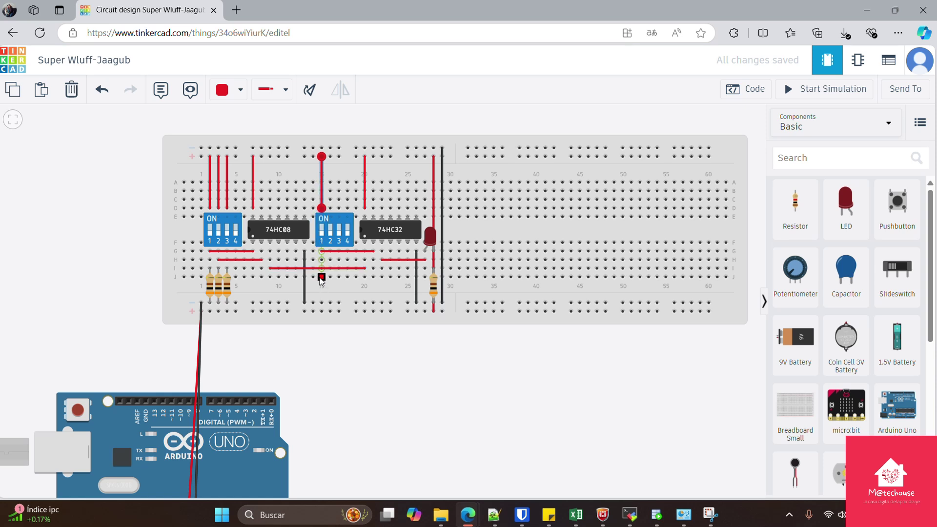
{"action": "left_click", "coordinate": [229, 287]}
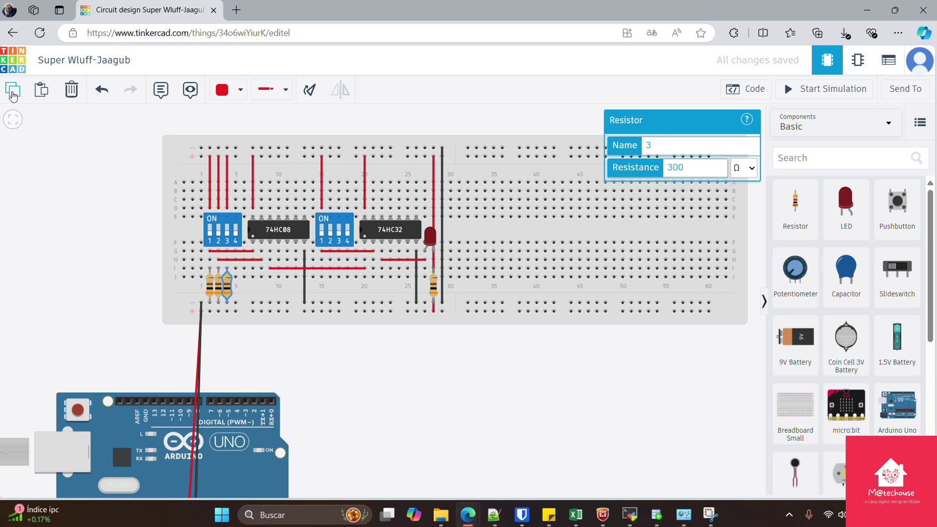
{"action": "left_click", "coordinate": [41, 89]}
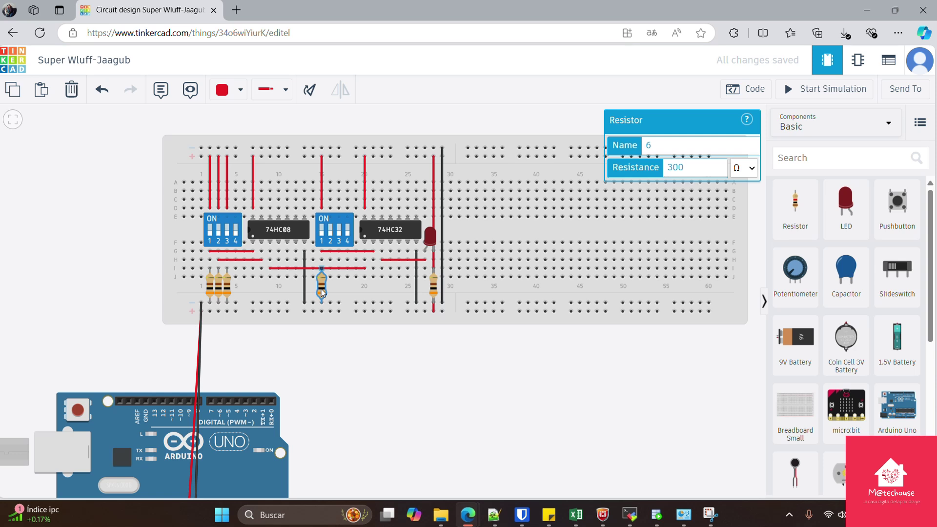
{"action": "left_click", "coordinate": [322, 291]}
Step: Start the simulation and test the LED by toggling switches 1 and 2 on the first DIP switch and switch 1 on the second
{"action": "left_click", "coordinate": [802, 96]}
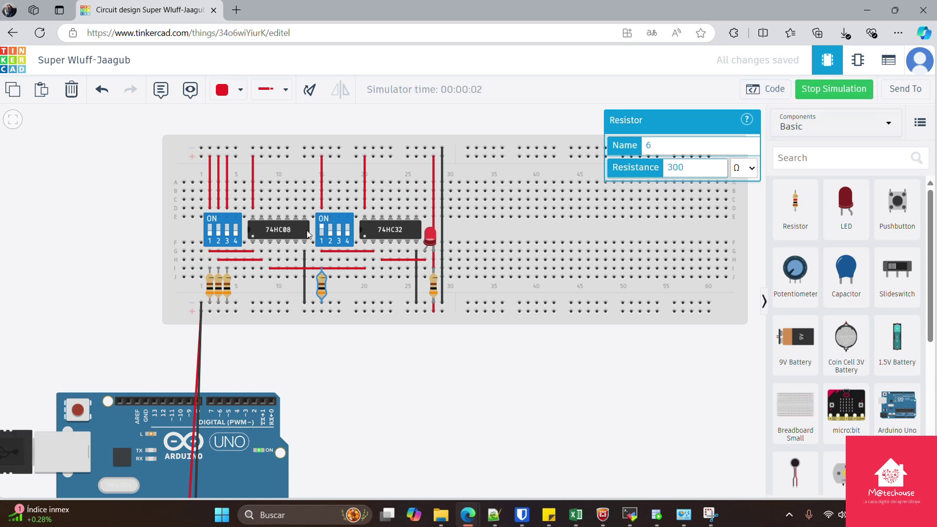
{"action": "left_click", "coordinate": [322, 239]}
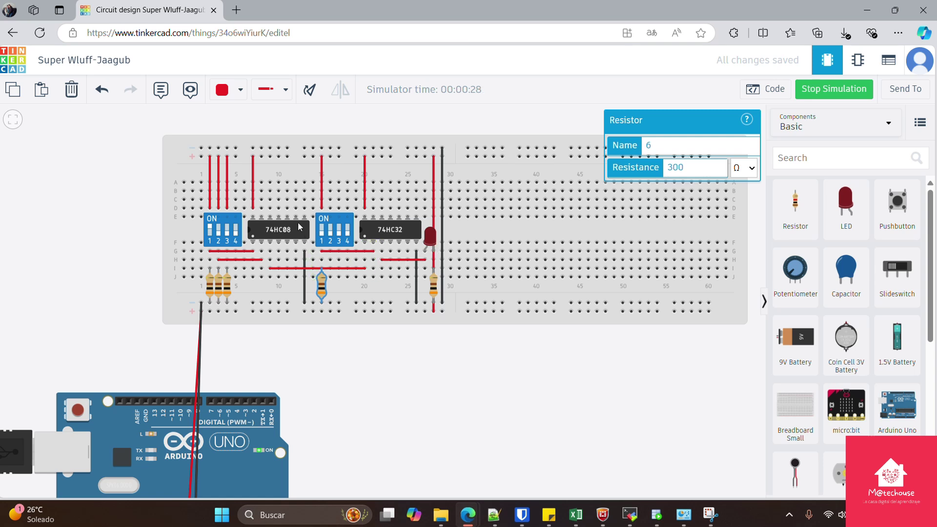
{"action": "left_click", "coordinate": [208, 234]}
{"action": "left_click", "coordinate": [218, 226]}
{"action": "left_click", "coordinate": [211, 232]}
{"action": "left_click", "coordinate": [219, 233]}
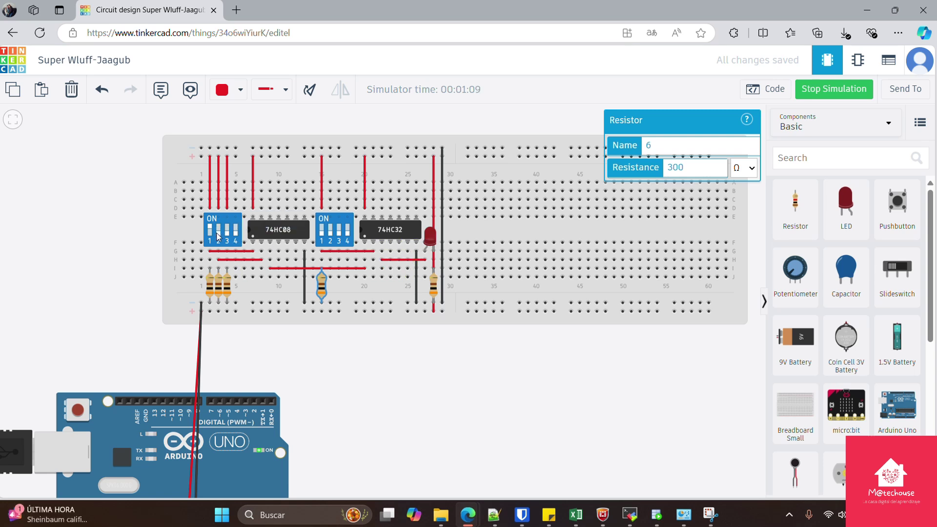
{"action": "left_click", "coordinate": [210, 232]}
{"action": "left_click", "coordinate": [322, 230]}
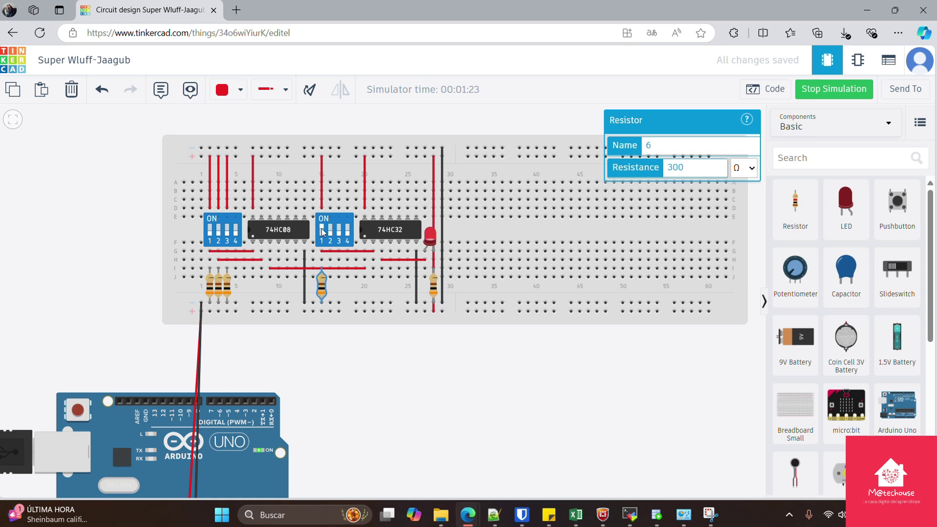